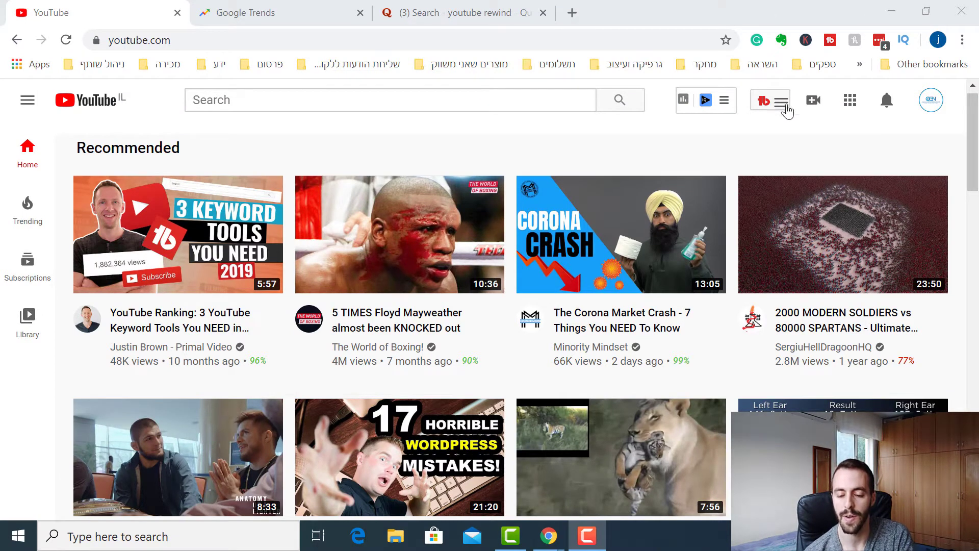
- Open TubeBuddy's Keyword Explorer and explore the keyword "seo tutorial"
click(787, 108)
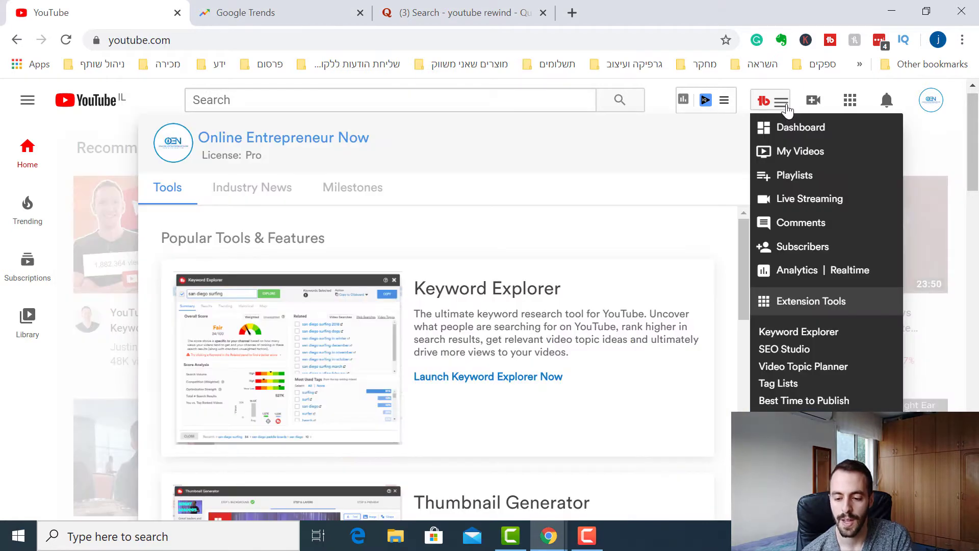
click(789, 332)
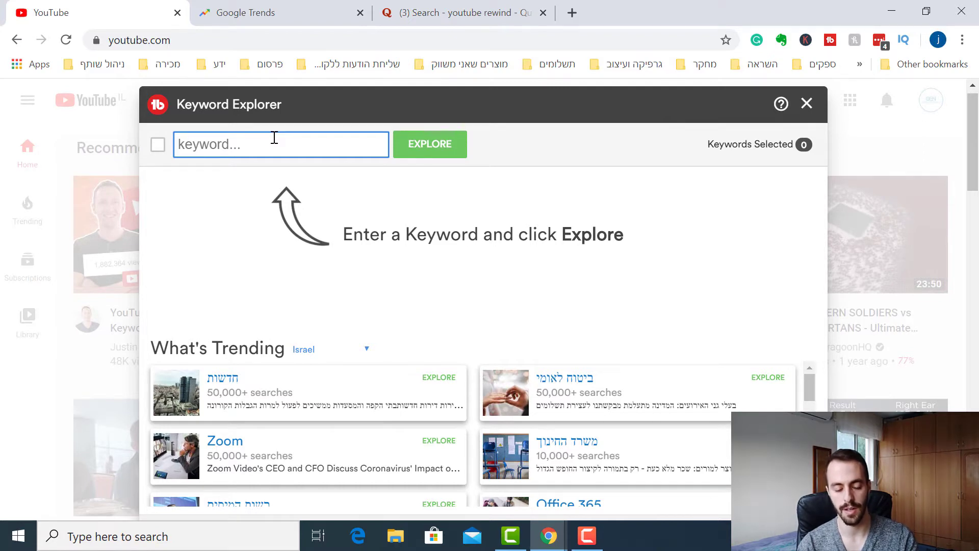
text(se)
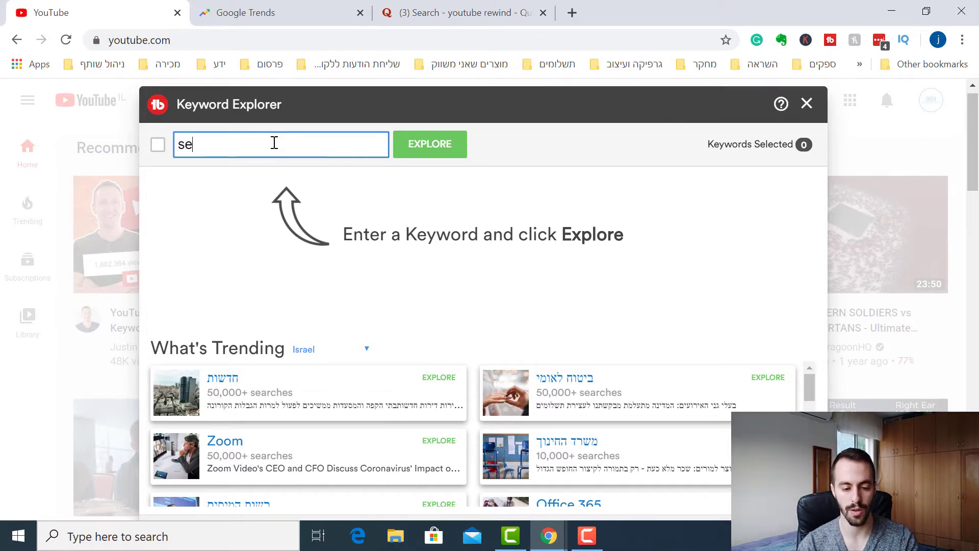
text(o tut)
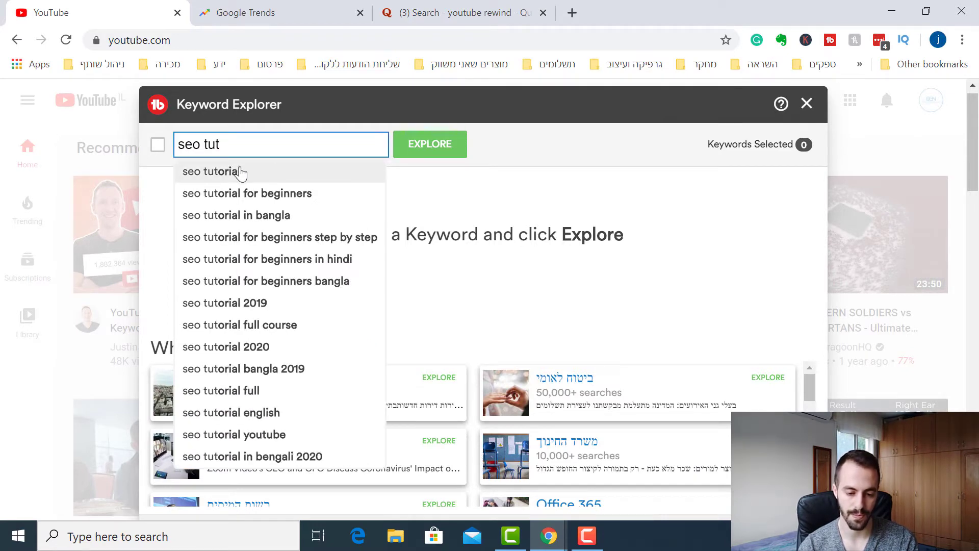
click(275, 172)
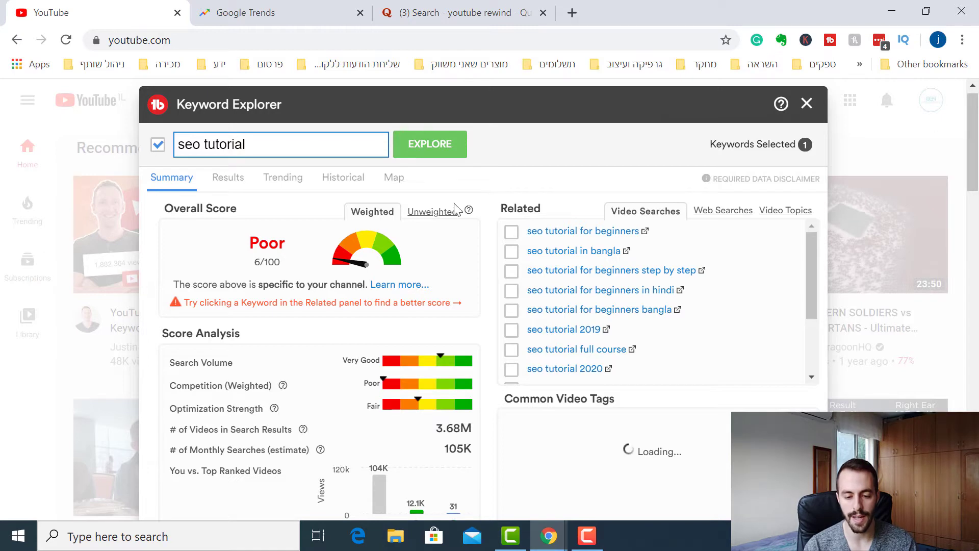
- Compare the unweighted and weighted overall scores for the keyword, leaving the unweighted score displayed
click(411, 216)
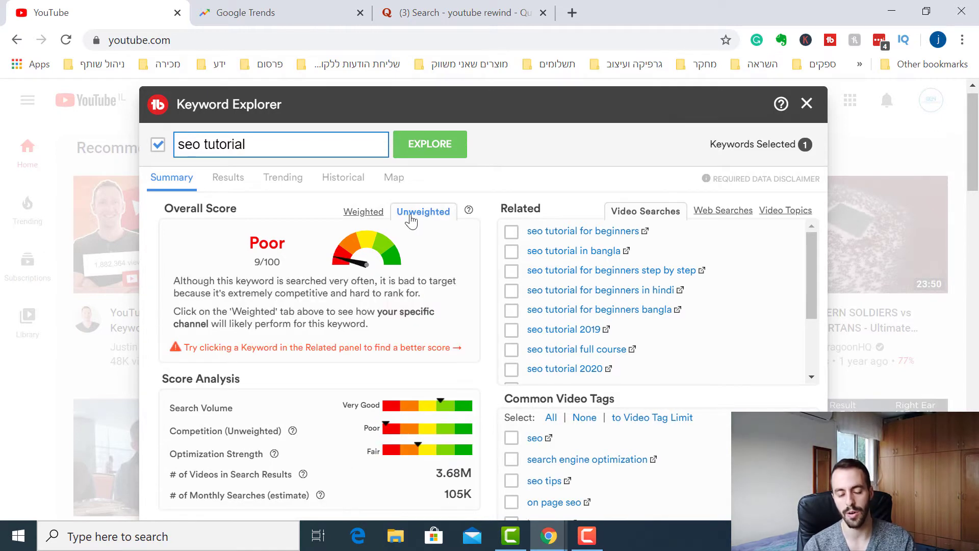
click(372, 212)
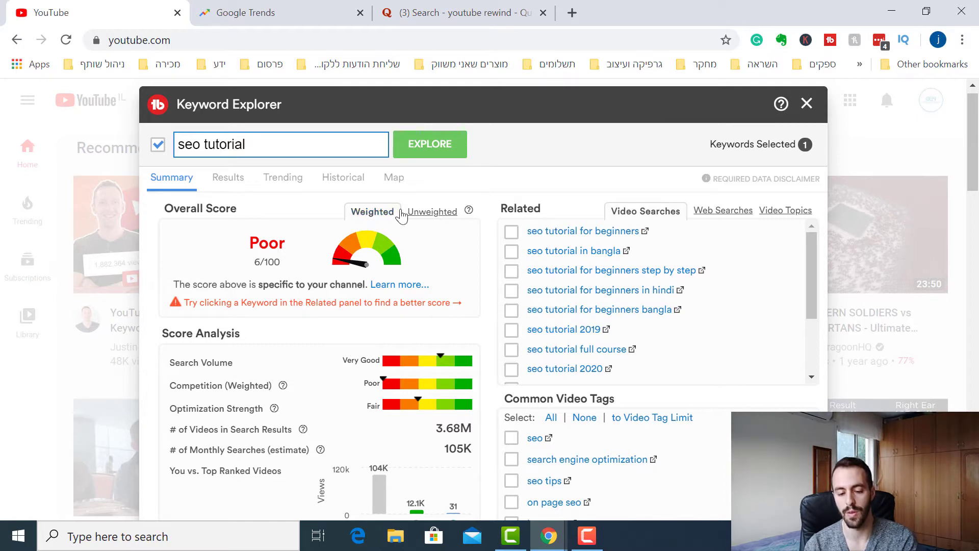
click(443, 214)
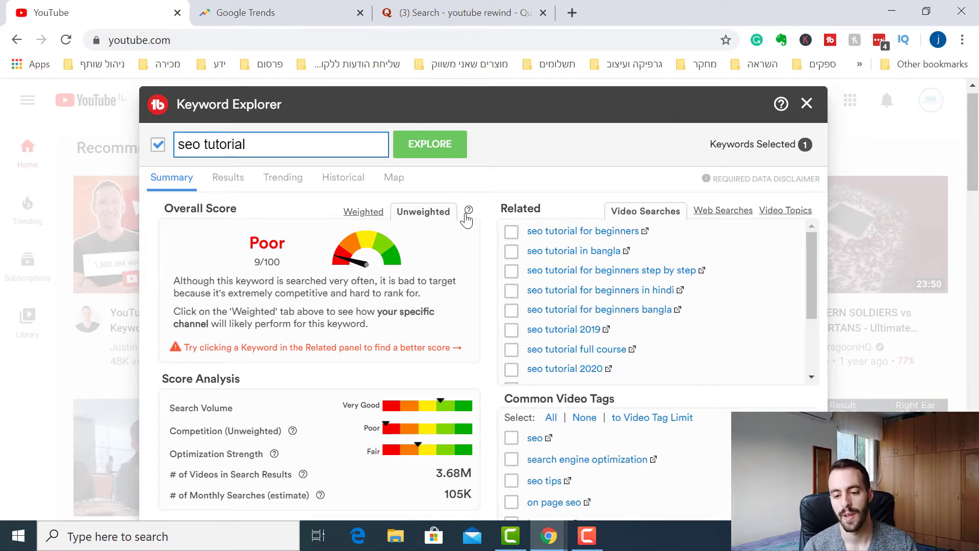
mouse_move(467, 215)
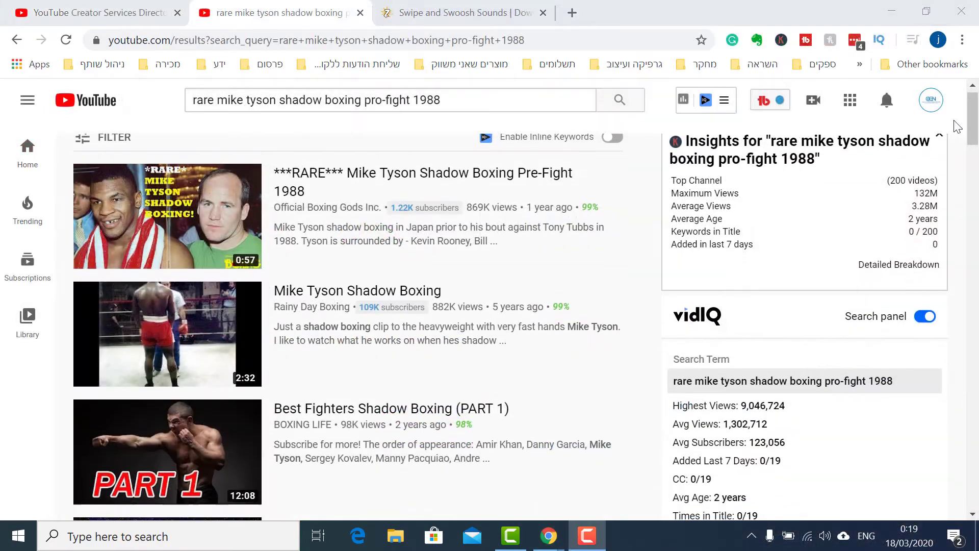
- Look through the YouTube results for "rare mike tyson shadow boxing pro-fight 1988" and their keyword statistics
scroll(958, 126, down, 2)
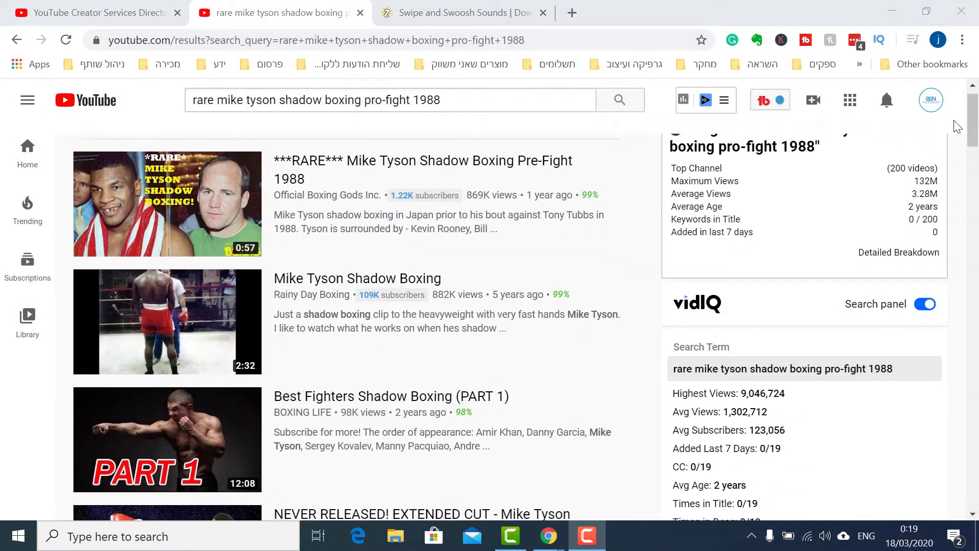
scroll(957, 127, down, 1)
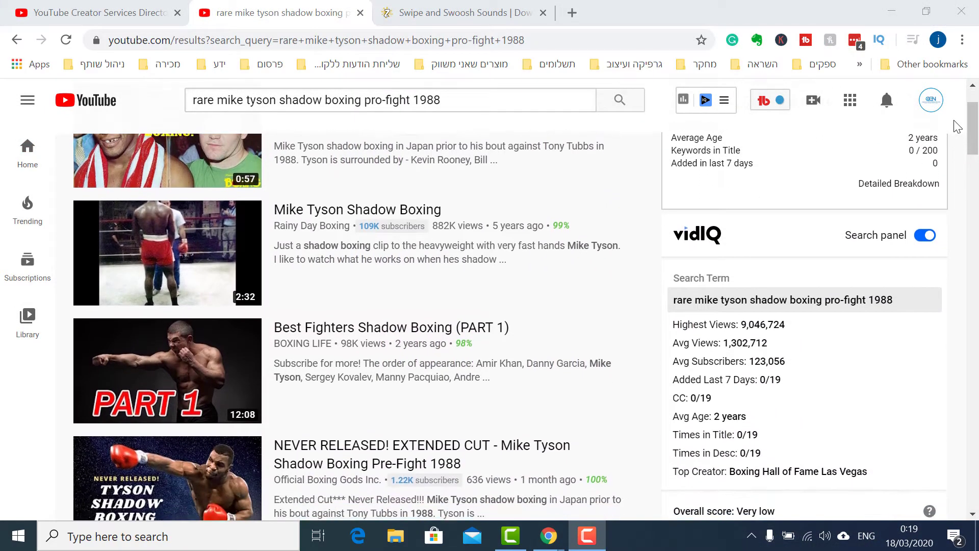
scroll(958, 126, down, 3)
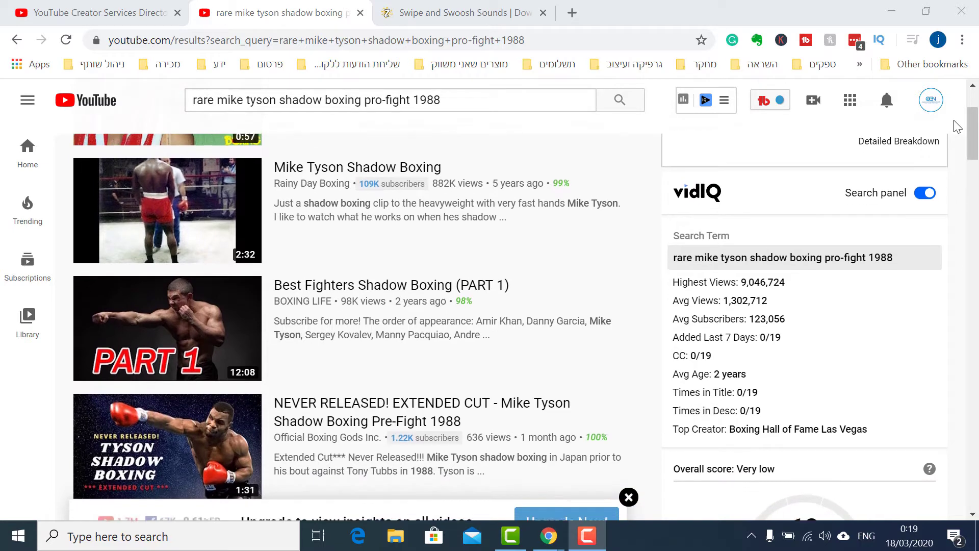
scroll(957, 126, down, 1)
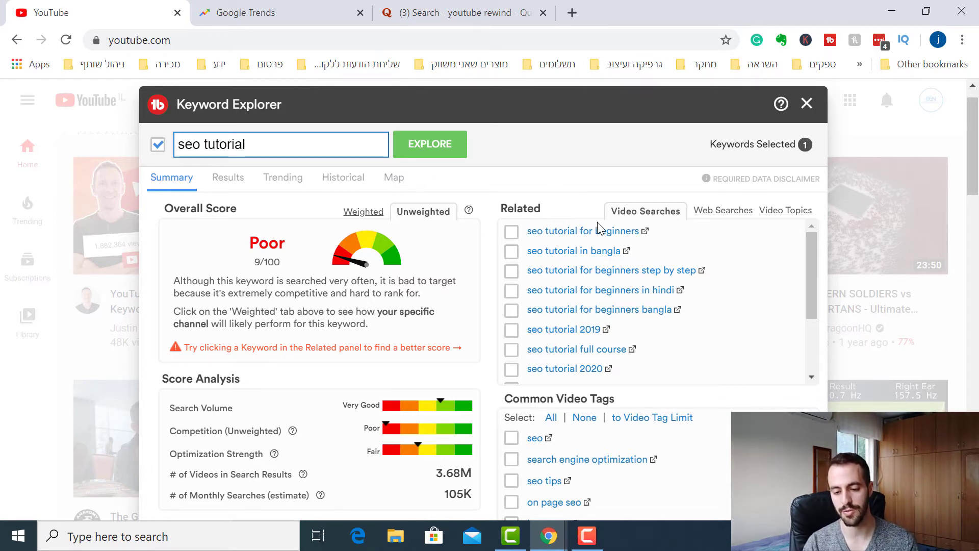
- Explore the related video search "seo tutorial 2019" in Keyword Explorer
scroll(791, 316, down, 5)
scroll(793, 316, up, 5)
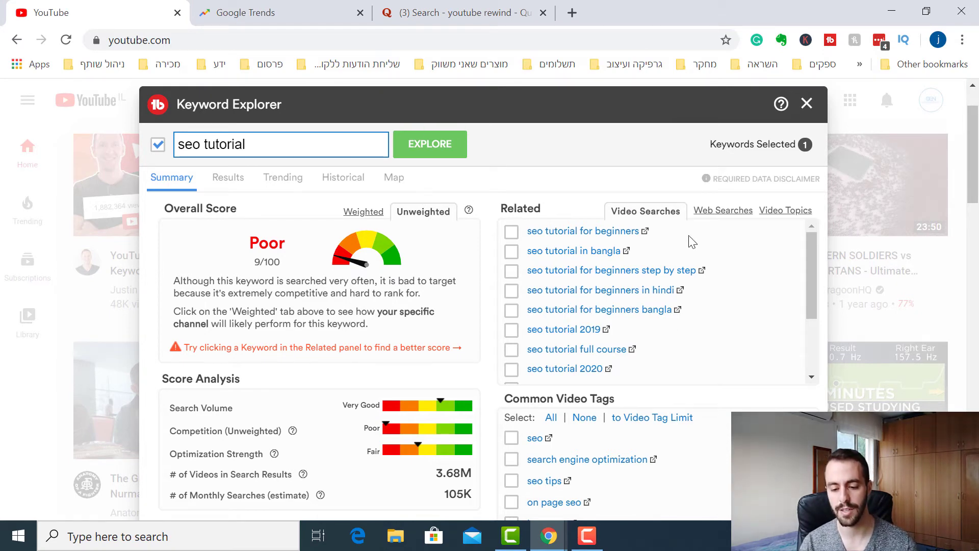
click(576, 332)
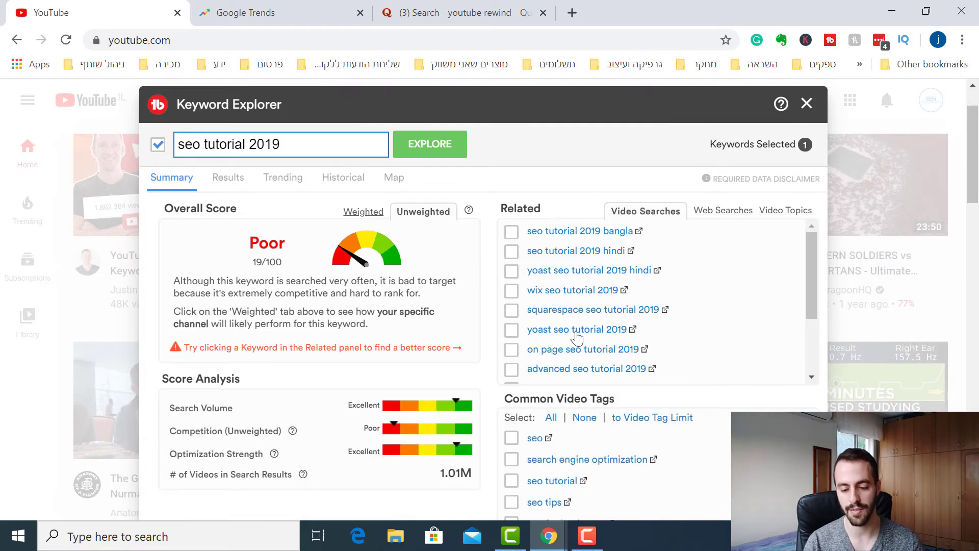
- Review the related video searches, web searches and video topics for "seo tutorial 2019"
scroll(641, 267, down, 3)
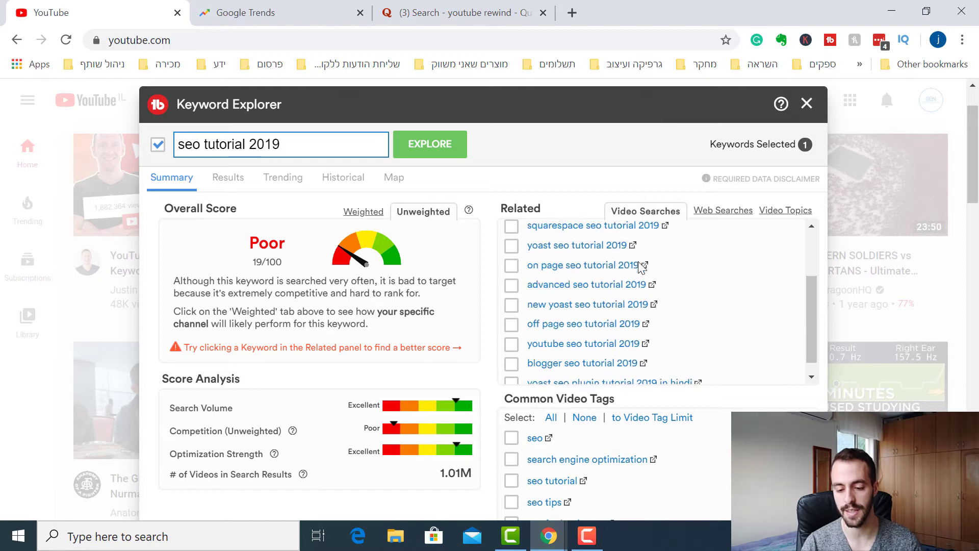
scroll(641, 268, up, 2)
scroll(641, 267, up, 1)
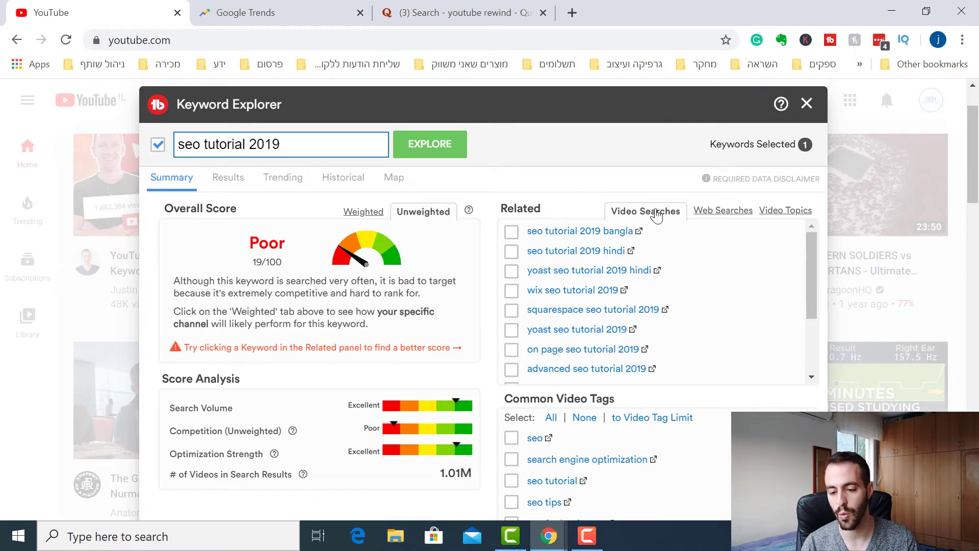
click(707, 221)
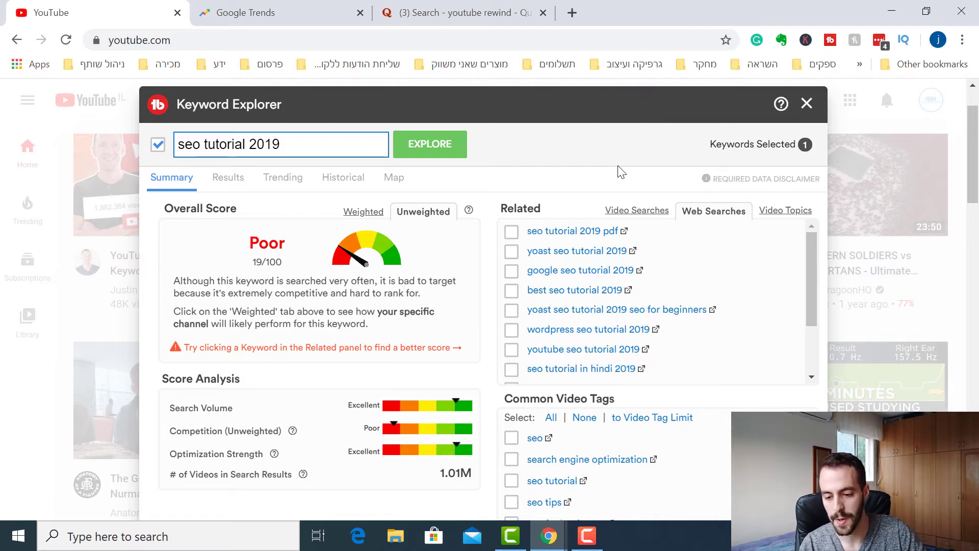
click(770, 218)
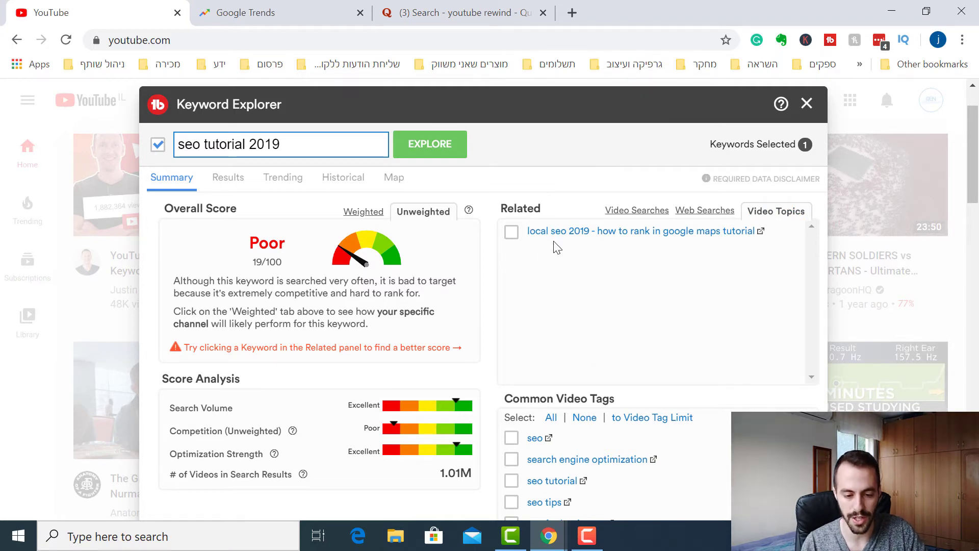
- Remove the year from the keyword, explore "seo tutorial" again and show its related video topics
double_click(274, 147)
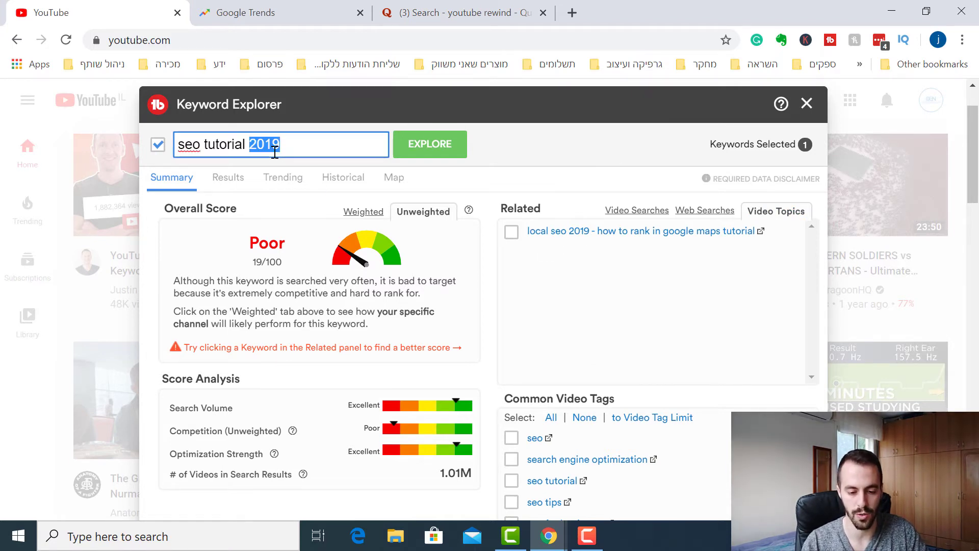
key(BackSpace)
key(Return)
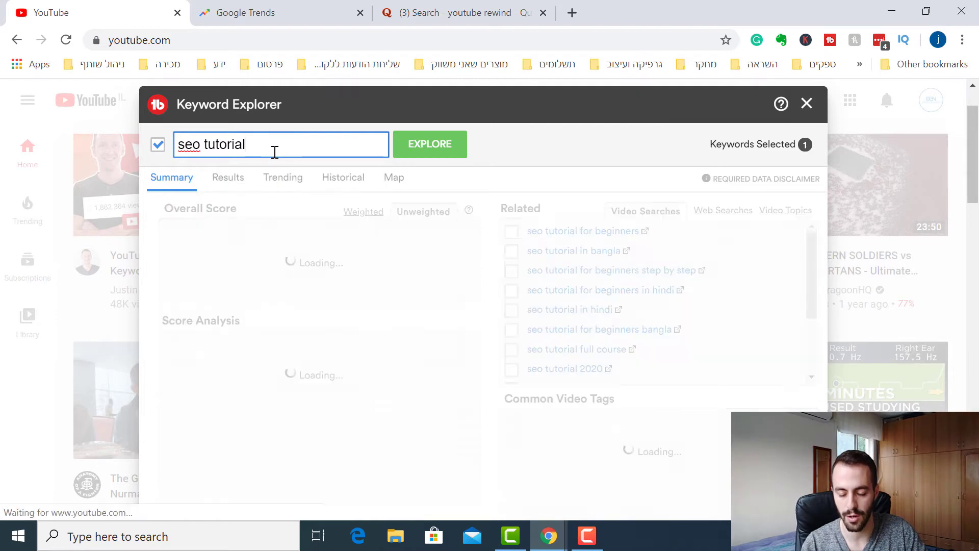
click(799, 213)
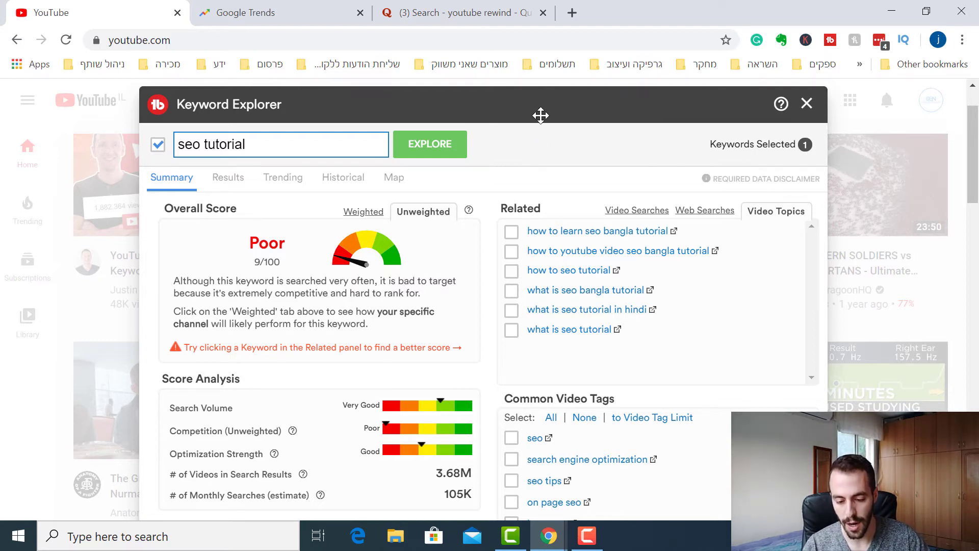
- Examine the common video tags for "seo tutorial", repositioning the Keyword Explorer window as needed
drag(540, 113, 526, 85)
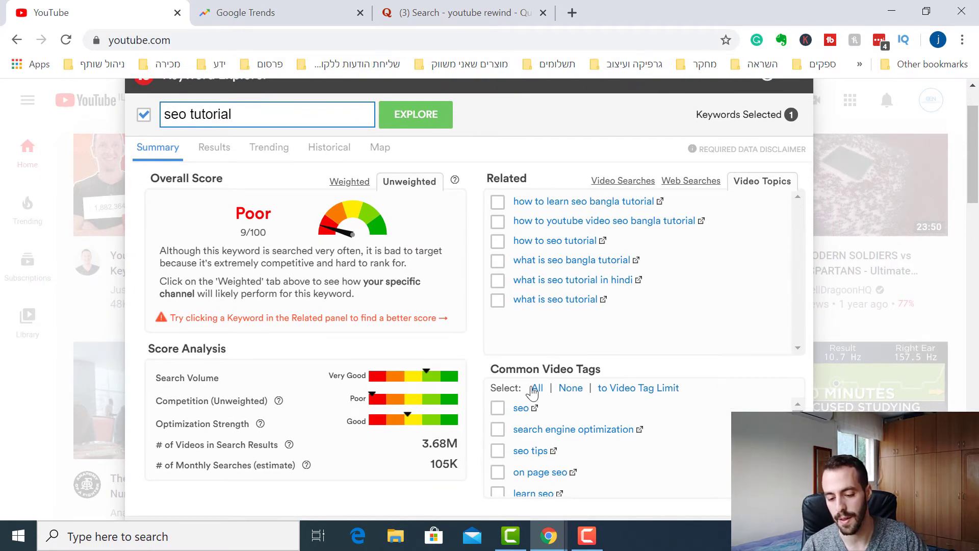
scroll(712, 456, down, 2)
scroll(712, 456, up, 2)
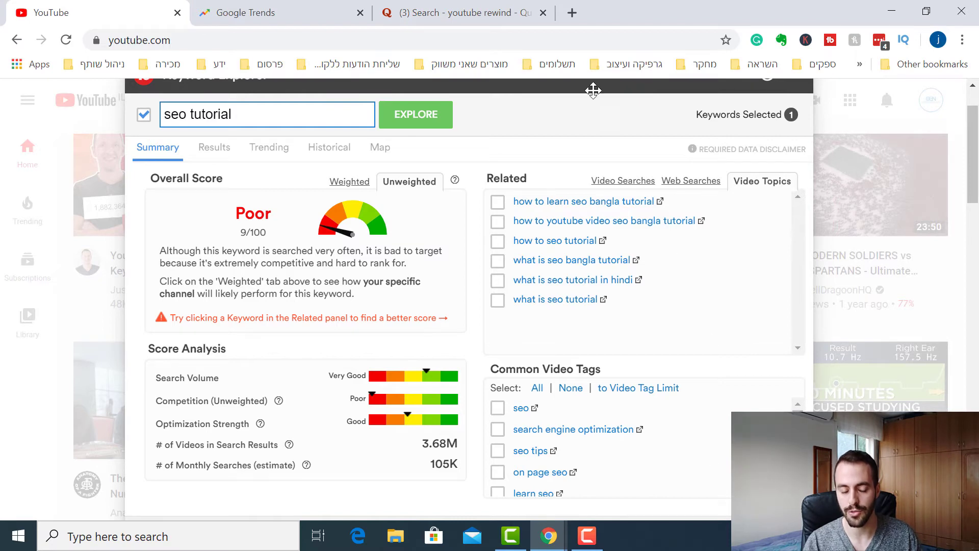
drag(590, 87, 585, 111)
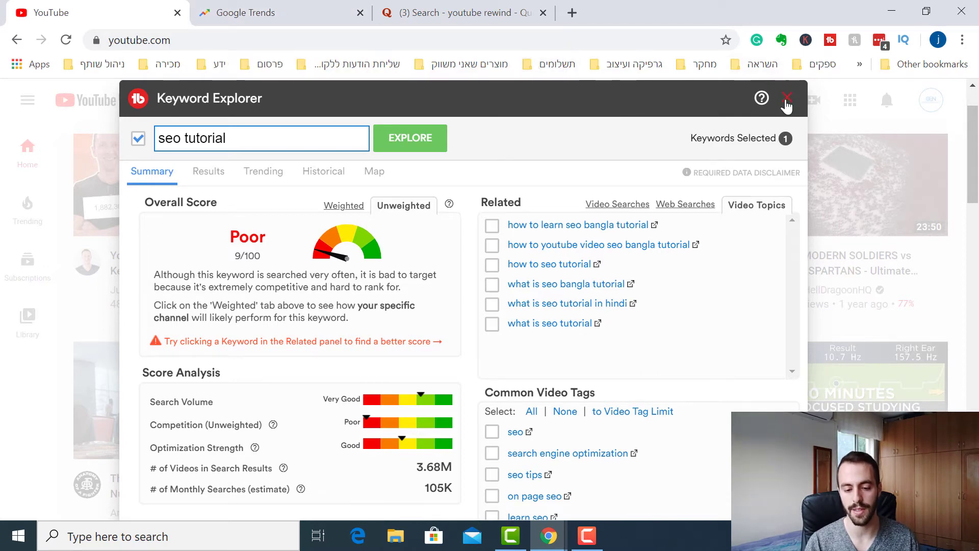
- Switch to Google Trends and search for the term "seo tutorial"
click(278, 7)
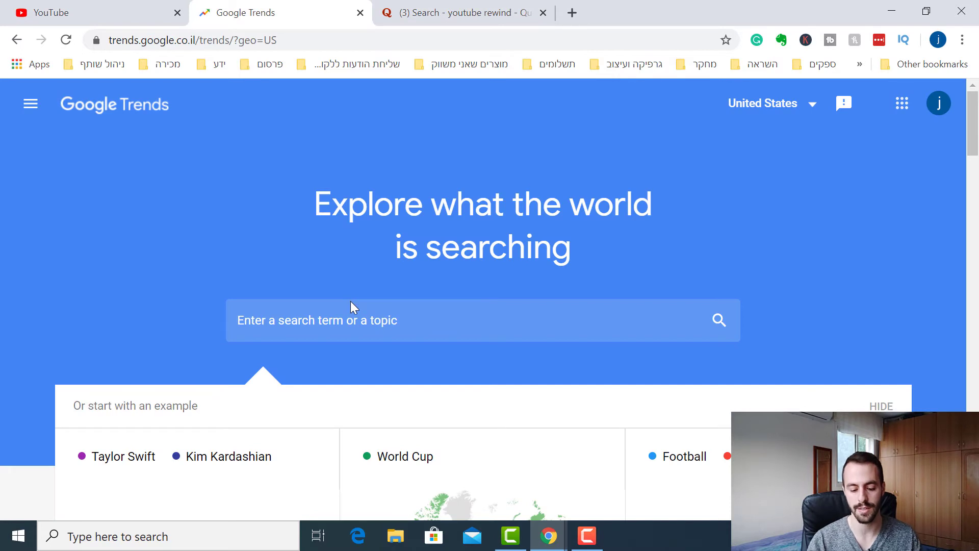
click(353, 321)
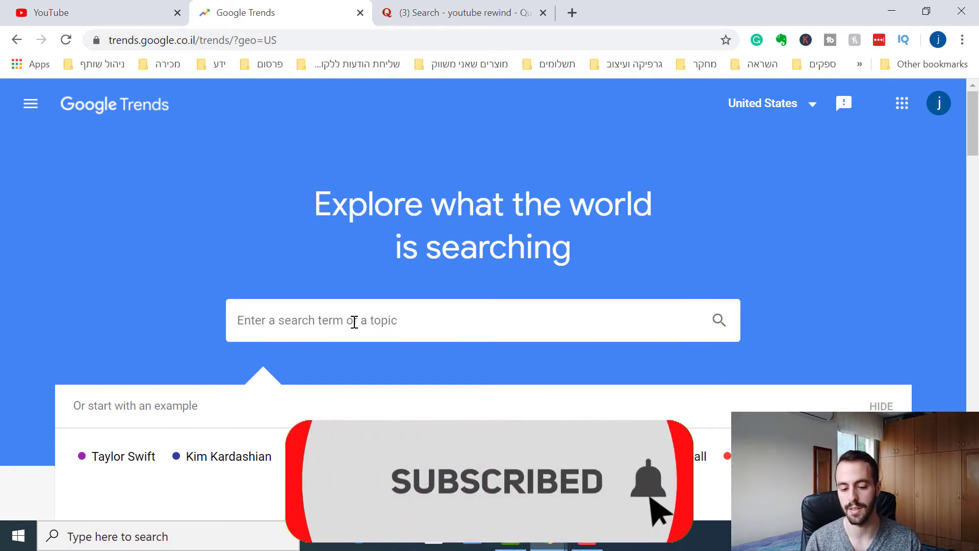
text(seo)
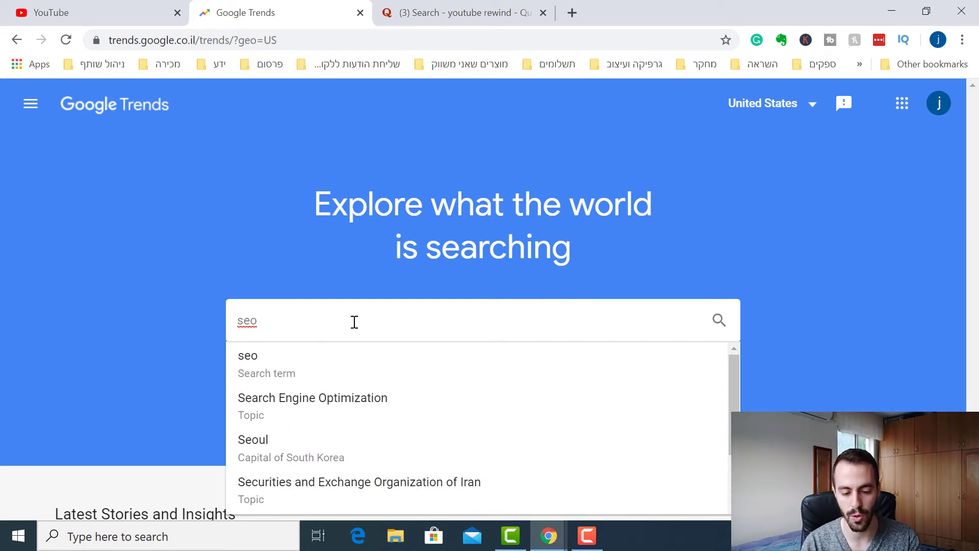
text(tutorial)
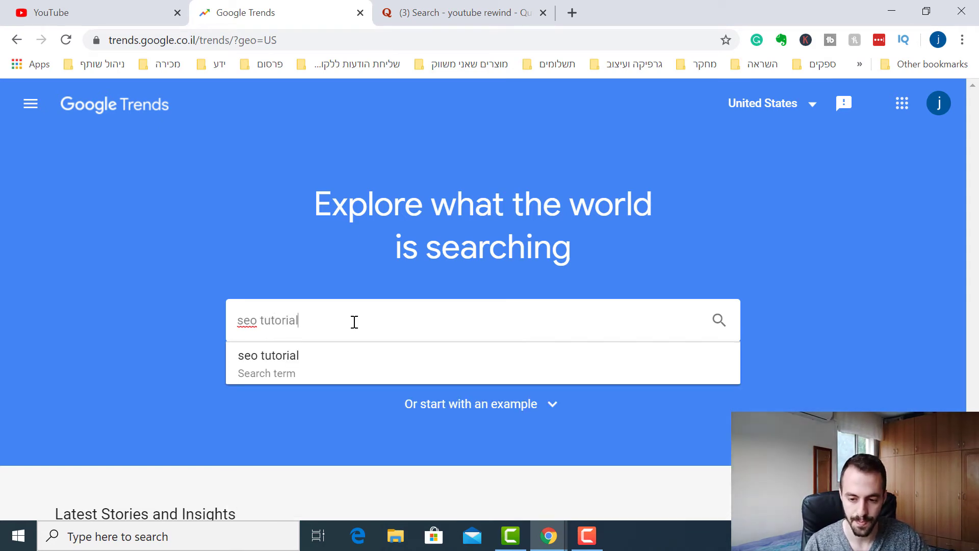
key(Return)
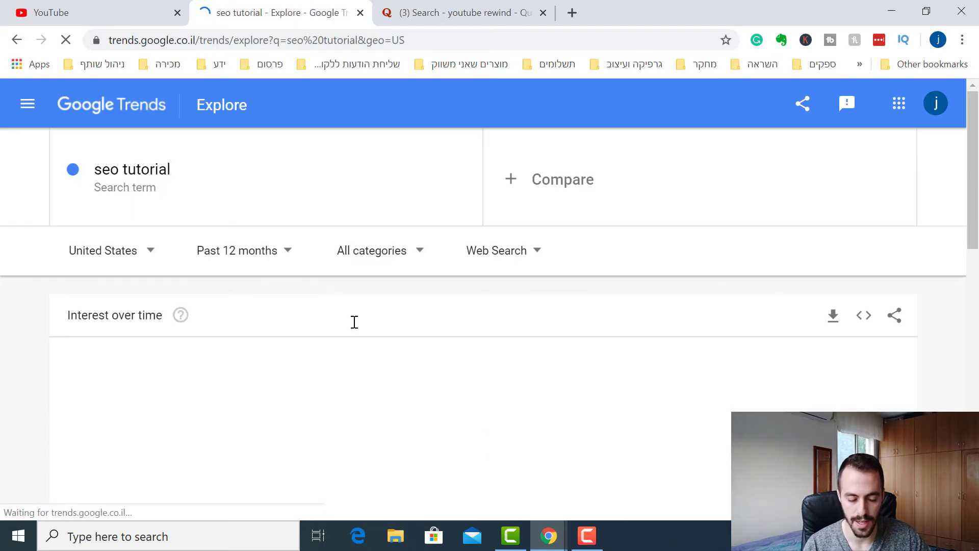
- Keep the region as United States, set the time range to Past 5 years and view the interest-over-time chart
click(148, 258)
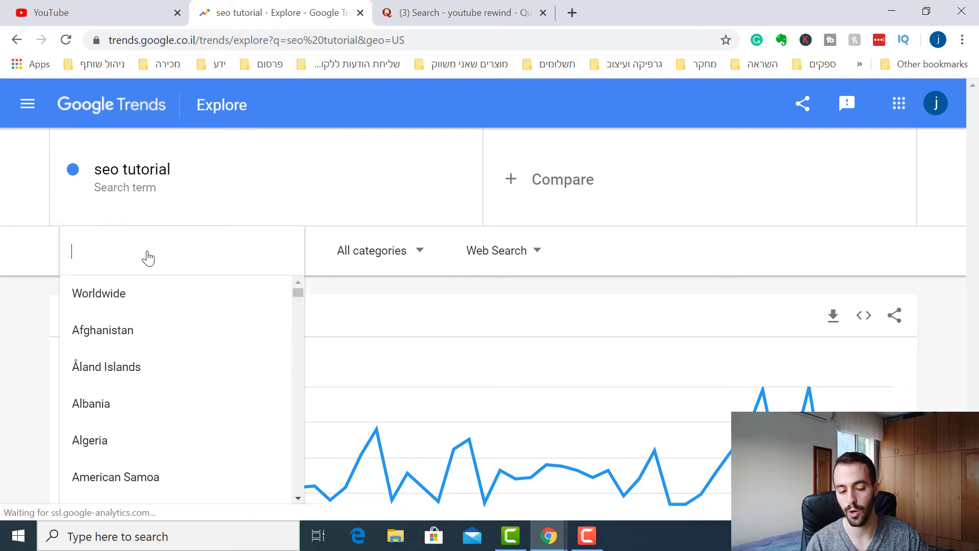
click(14, 291)
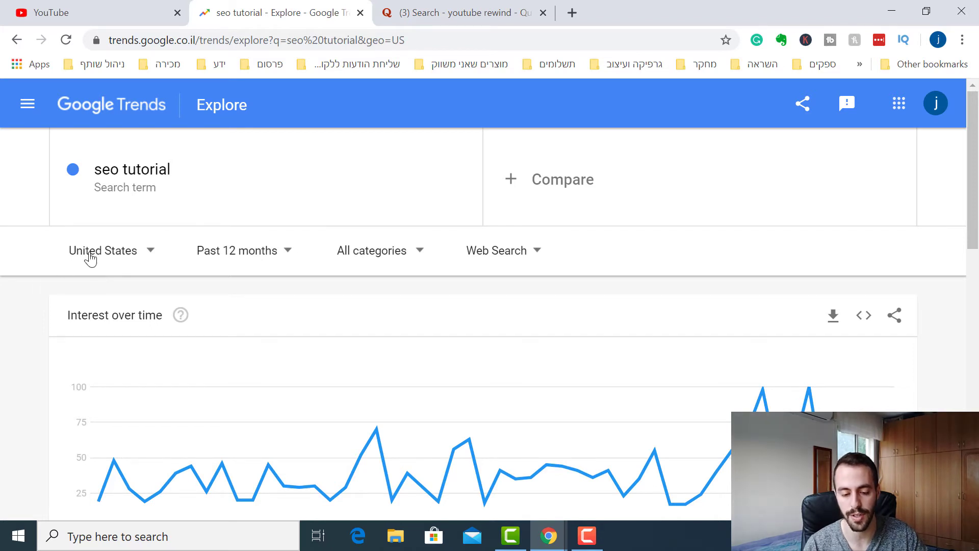
click(243, 265)
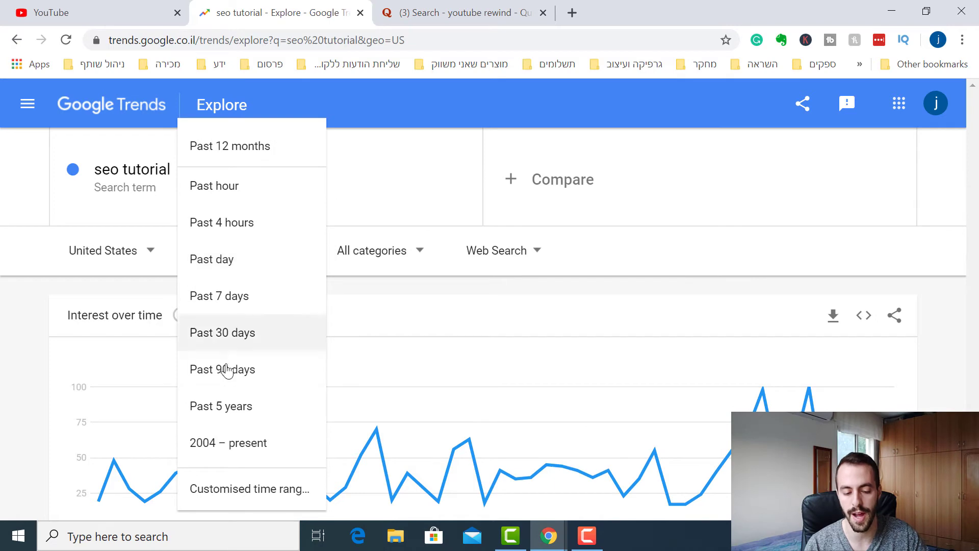
click(234, 408)
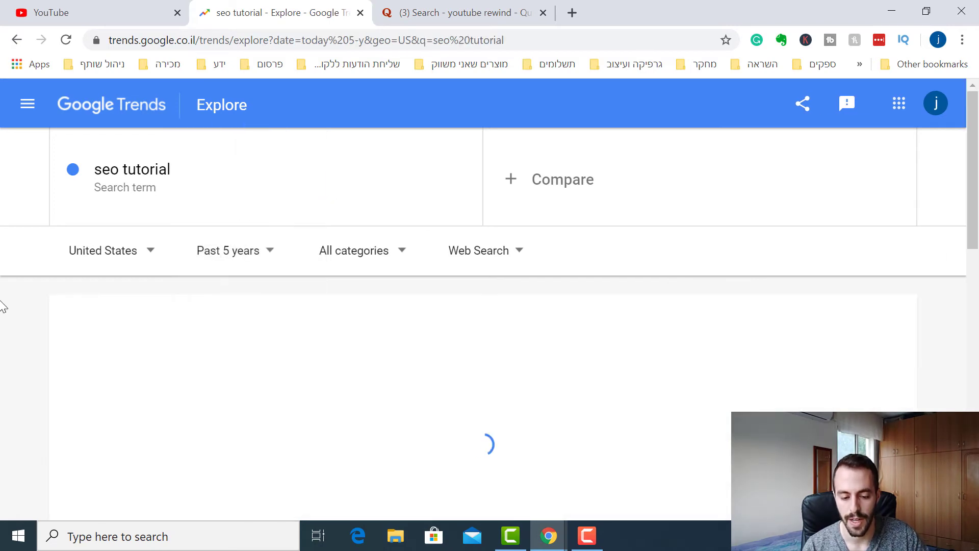
scroll(61, 406, down, 2)
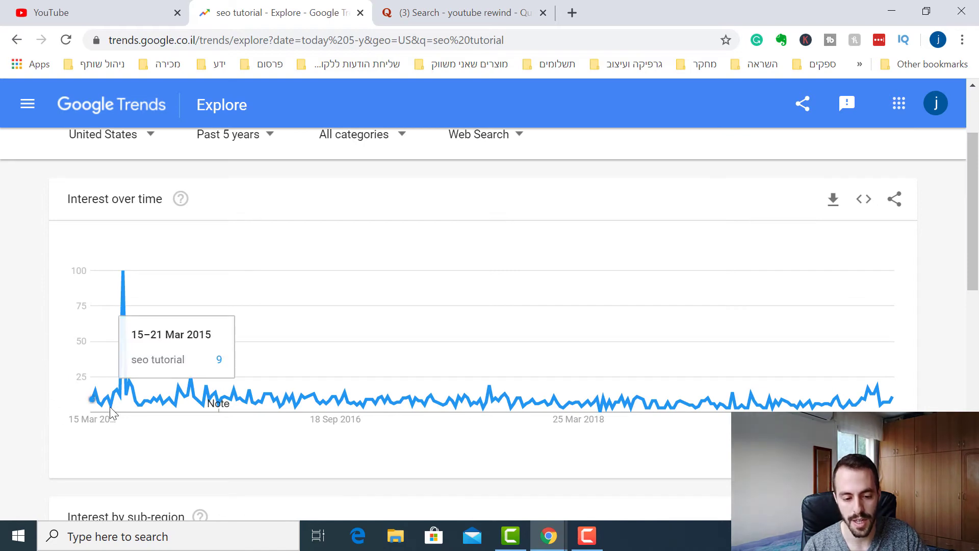
- Examine the five-year interest-over-time chart for "seo tutorial" and open the field for adding a comparison term
mouse_move(167, 412)
scroll(166, 412, up, 2)
scroll(203, 411, down, 2)
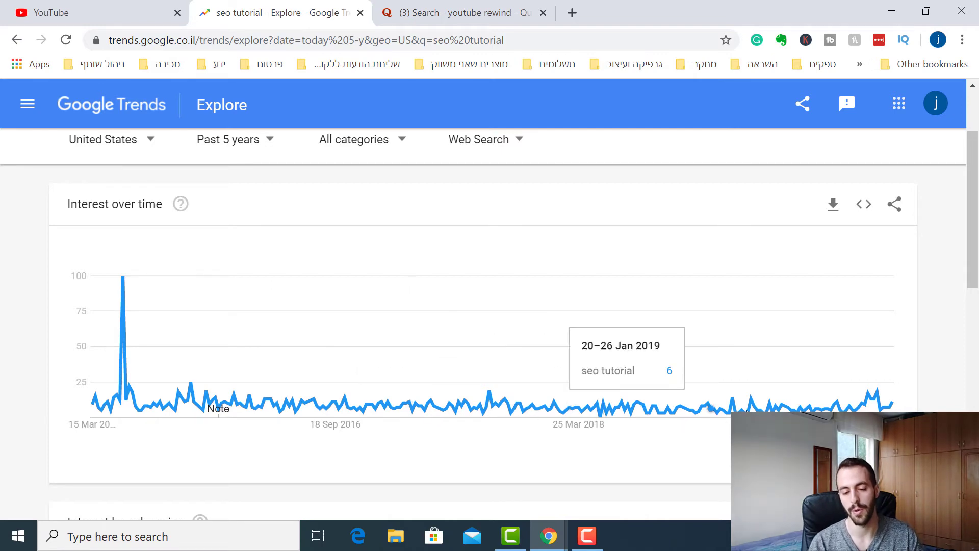
scroll(907, 402, up, 2)
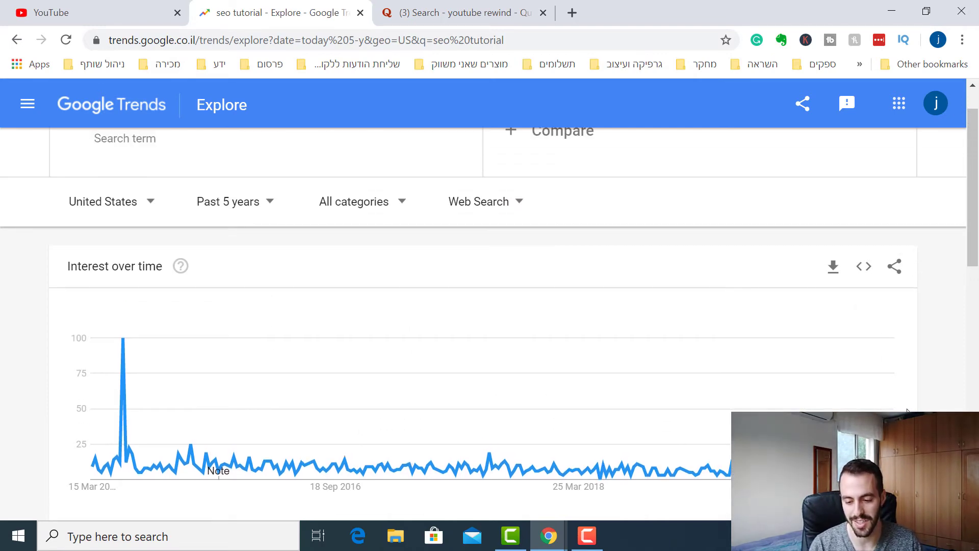
scroll(906, 409, down, 2)
scroll(907, 410, up, 2)
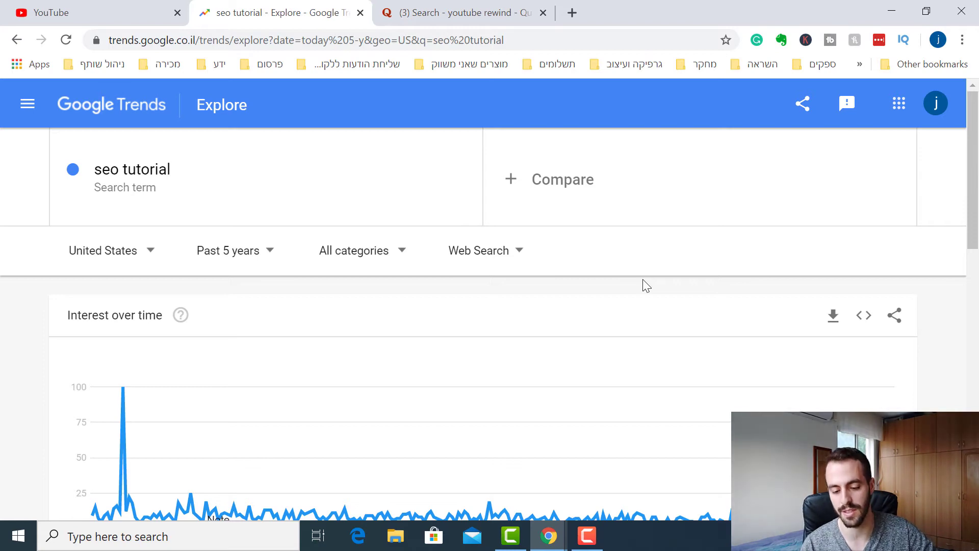
scroll(498, 340, down, 2)
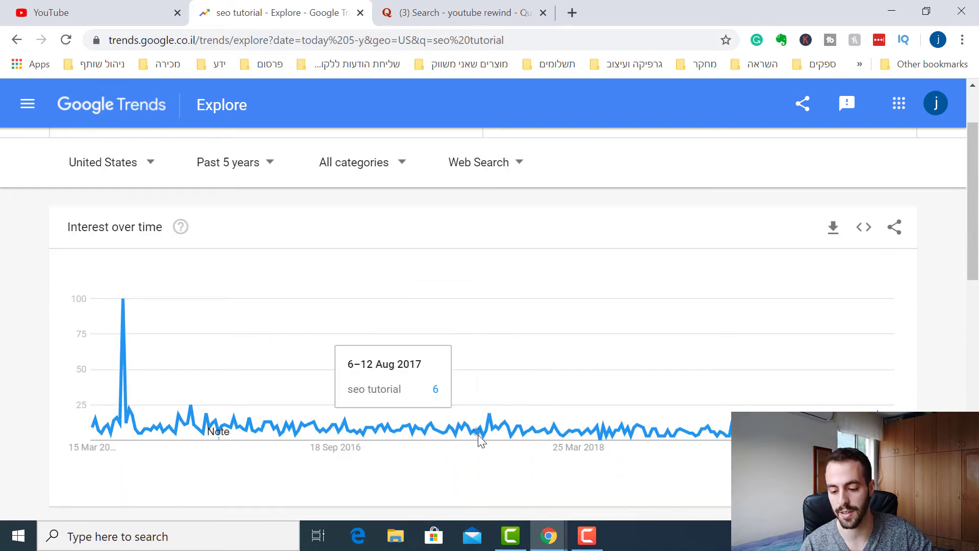
scroll(944, 395, up, 2)
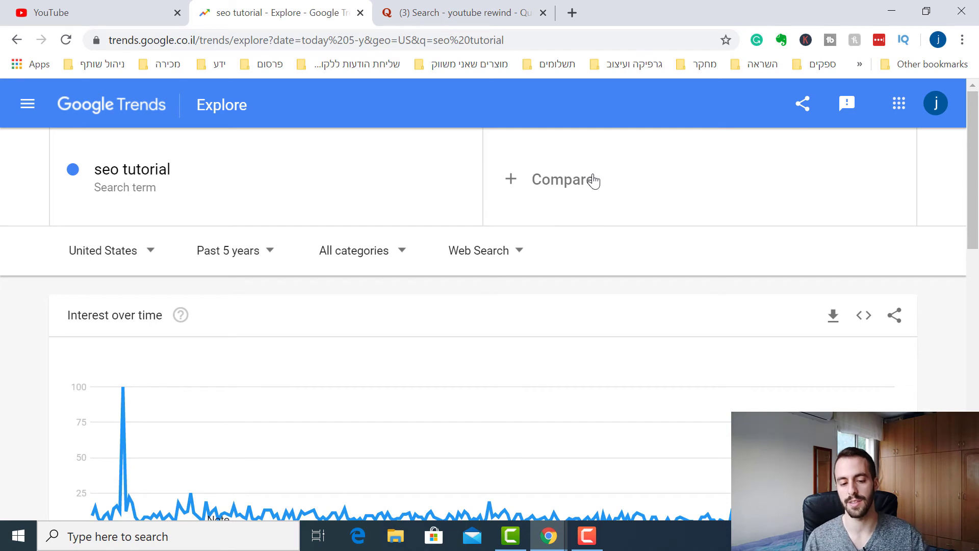
click(595, 182)
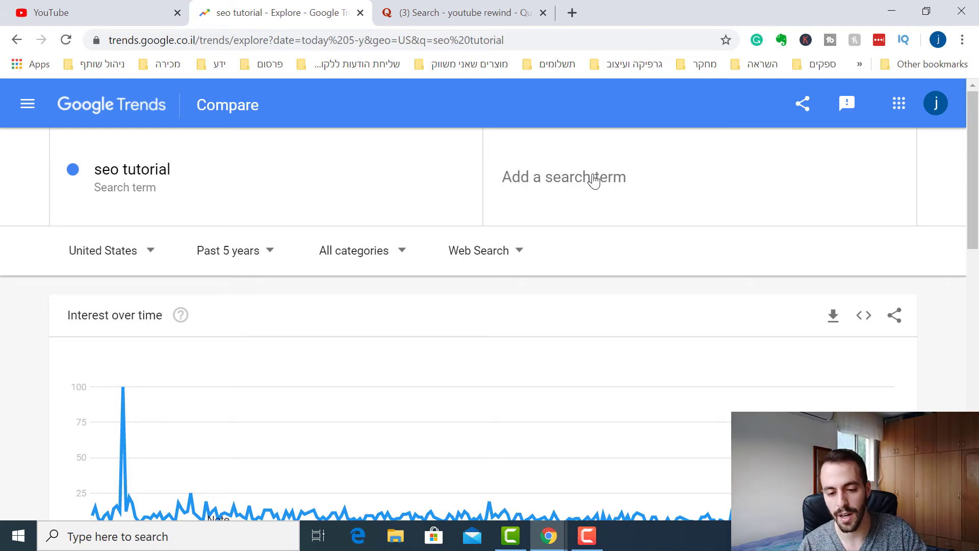
- Switch to Quora and search its questions for "seo tutorial" instead of "youtube rewind"
click(420, 15)
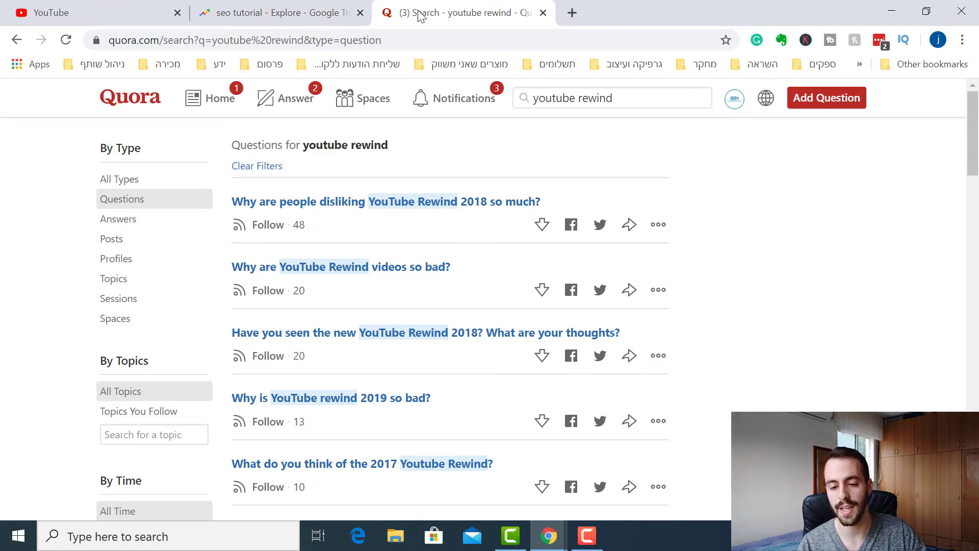
double_click(625, 91)
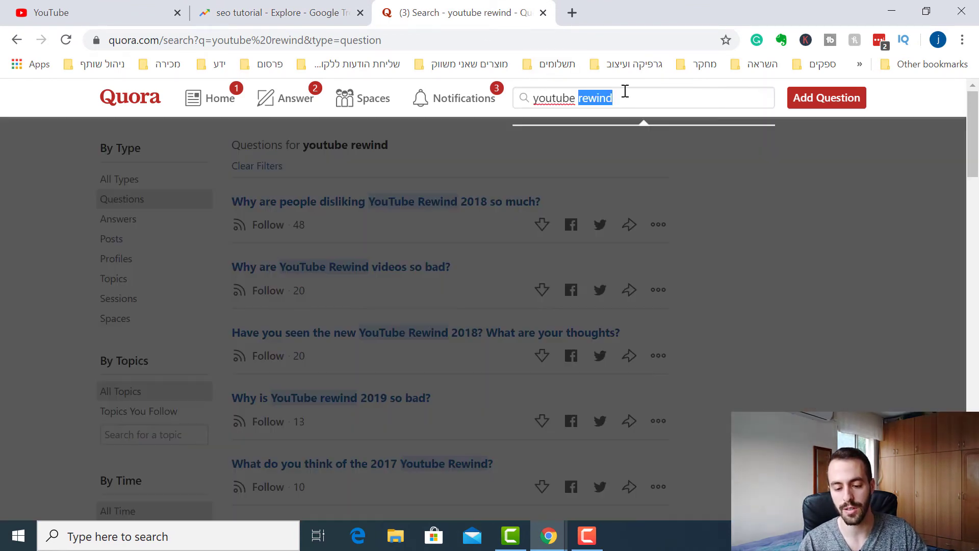
key(BackSpace)
key(BackSpace)
key(BackSpace)
key(BackSpace)
key(BackSpace)
key(BackSpace)
key(BackSpace)
key(BackSpace)
key(BackSpace)
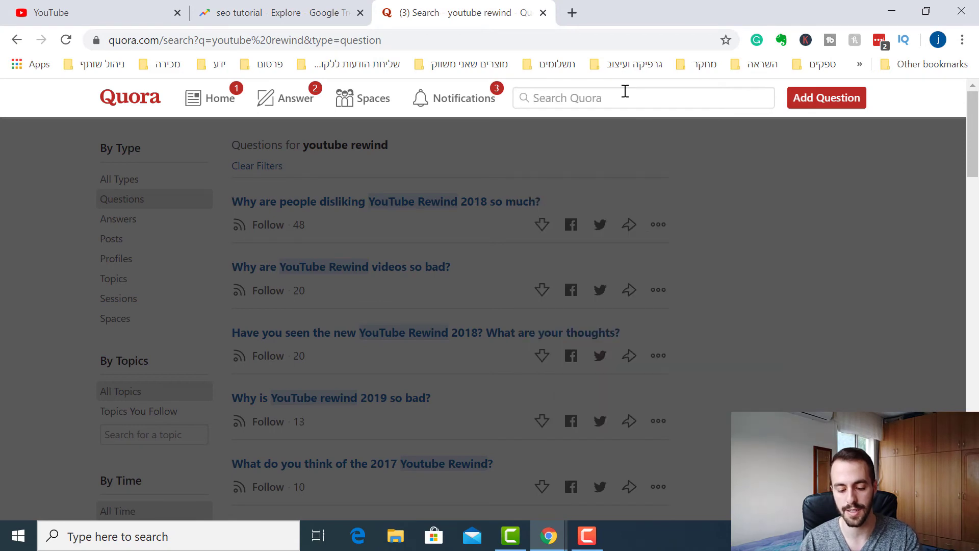
text(seo tut)
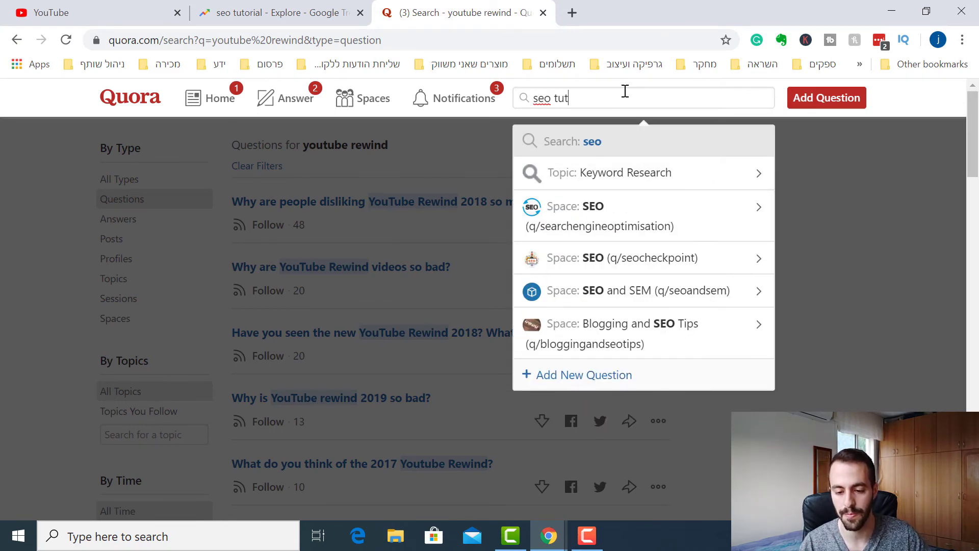
text(orial)
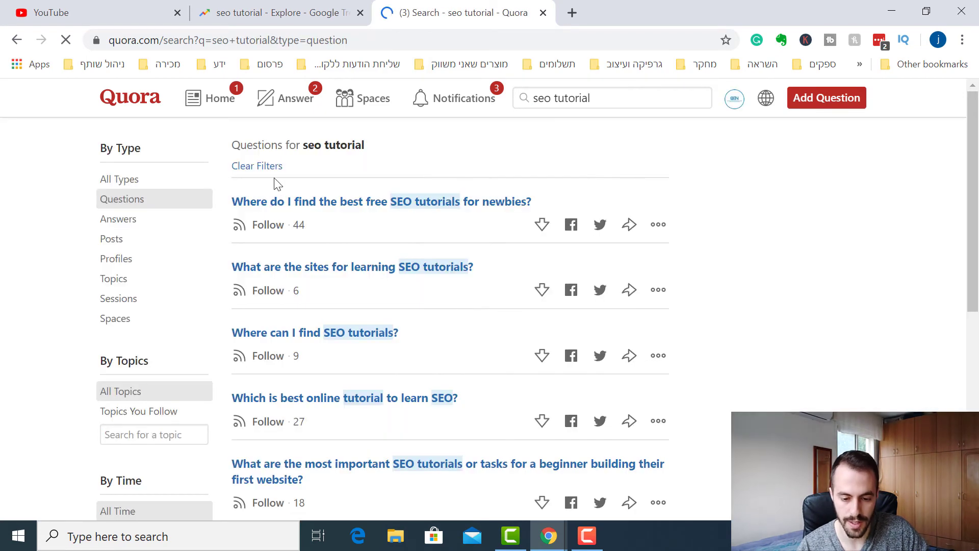
- Look through the Quora questions about "seo tutorial" for video topic ideas, checking their wording and follower counts
scroll(362, 211, down, 1)
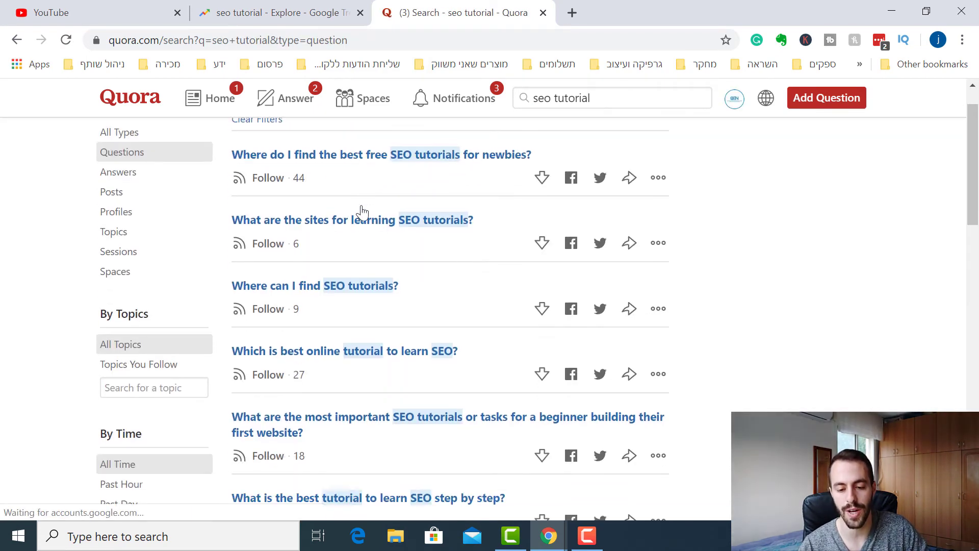
scroll(476, 248, down, 2)
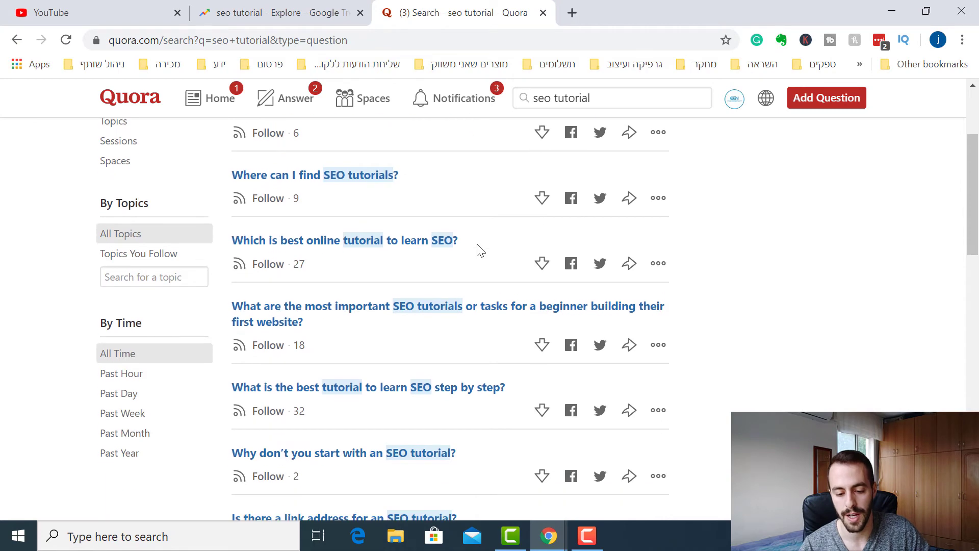
scroll(479, 250, down, 2)
scroll(479, 250, up, 5)
scroll(479, 250, down, 3)
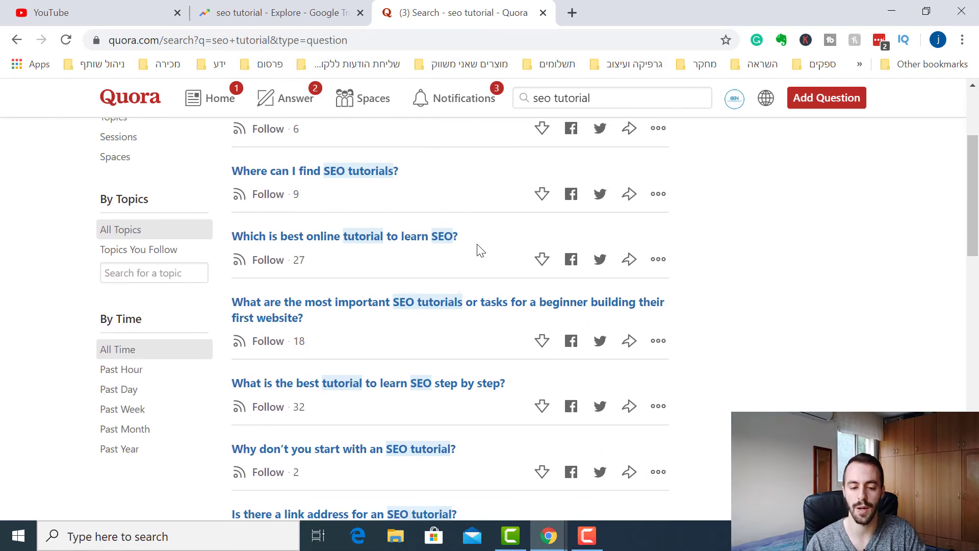
scroll(479, 250, up, 3)
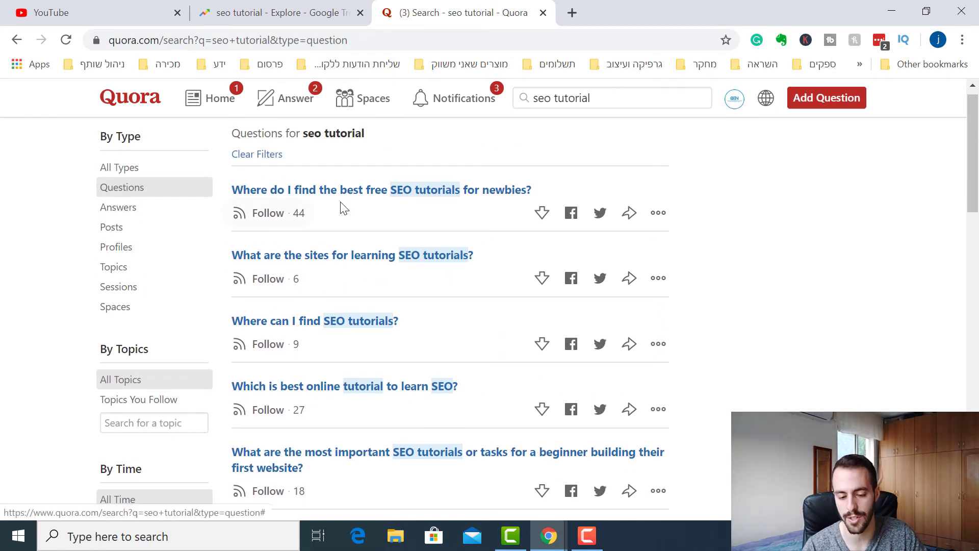
scroll(358, 207, down, 4)
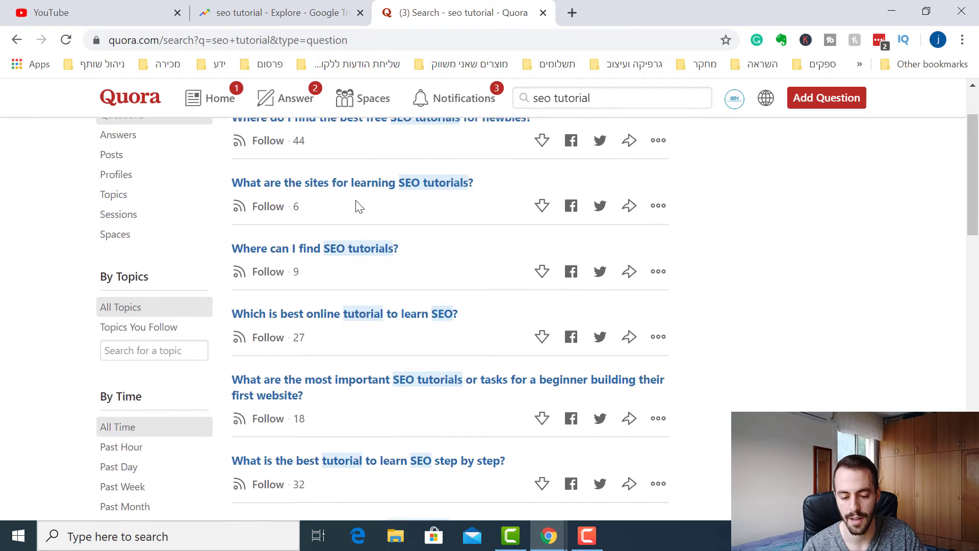
scroll(476, 326, down, 2)
scroll(477, 326, down, 5)
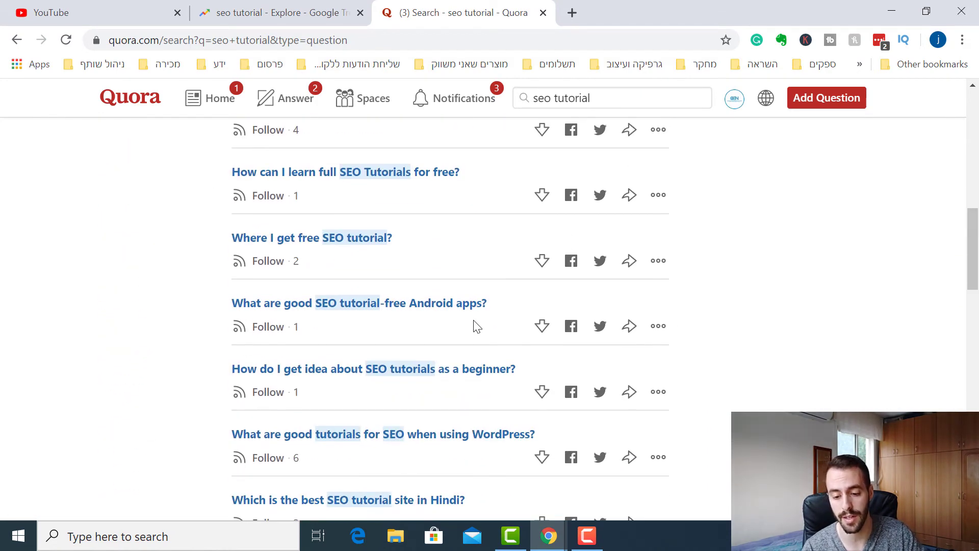
scroll(477, 327, up, 7)
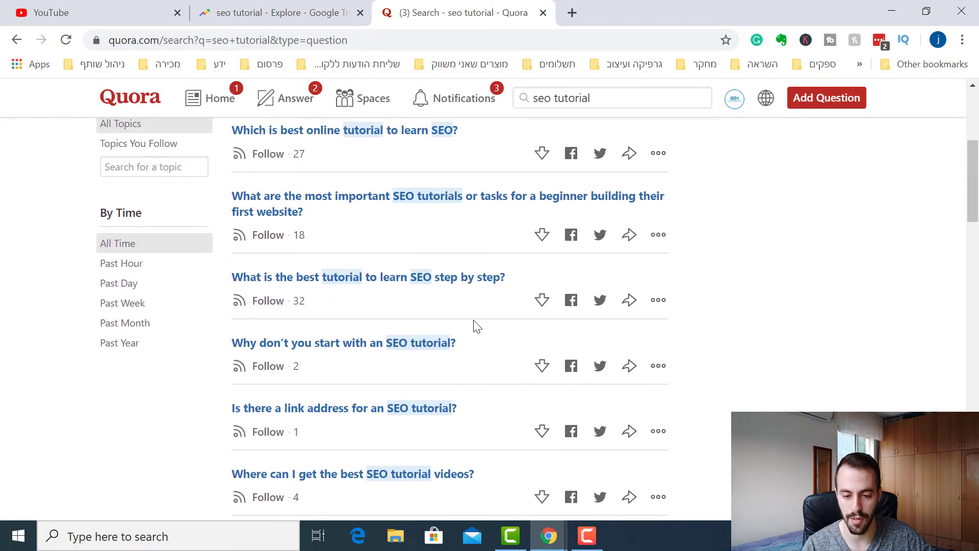
scroll(477, 326, up, 5)
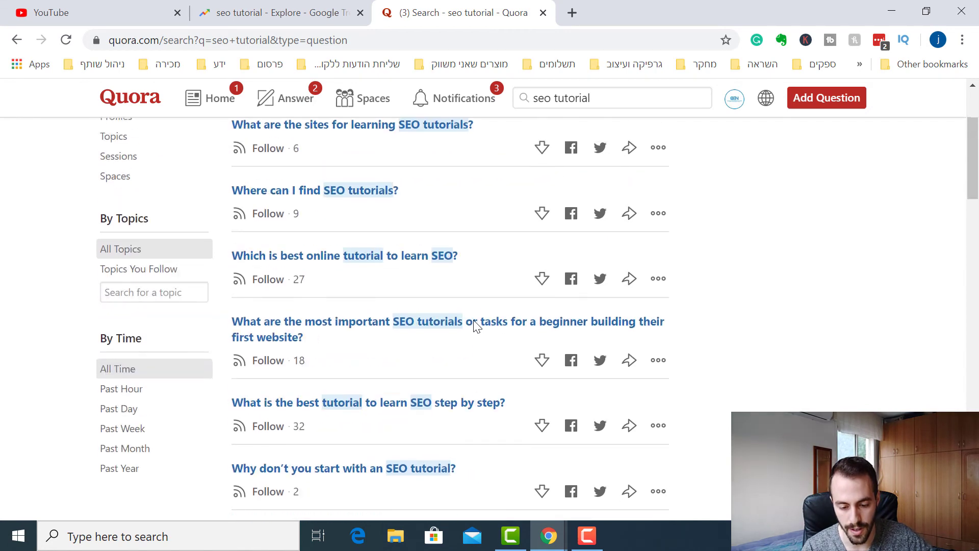
scroll(477, 326, down, 3)
scroll(477, 327, down, 8)
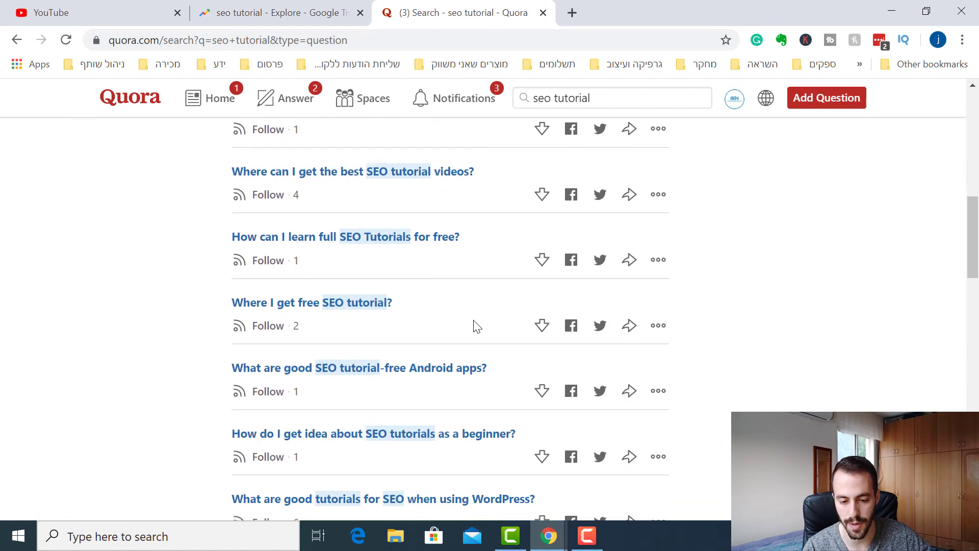
scroll(477, 326, down, 5)
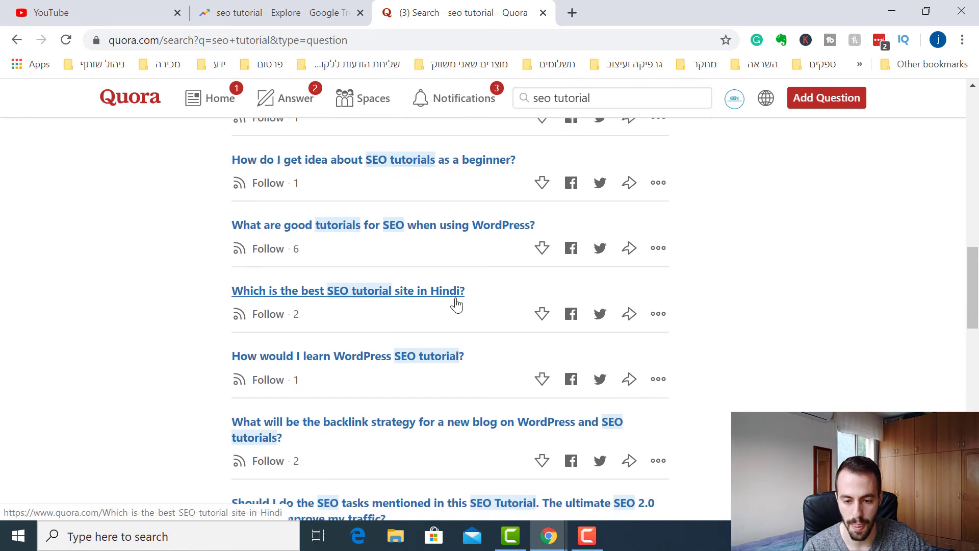
scroll(456, 305, down, 5)
scroll(487, 301, up, 20)
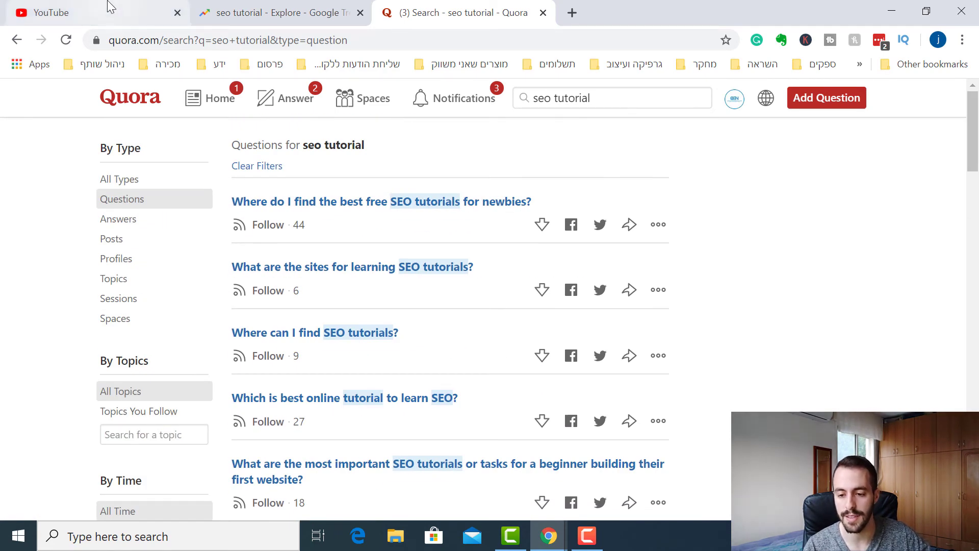
- Return to TubeBuddy's Keyword Explorer on YouTube and review the top-ranking videos in the search results for "seo tutorial"
click(97, 12)
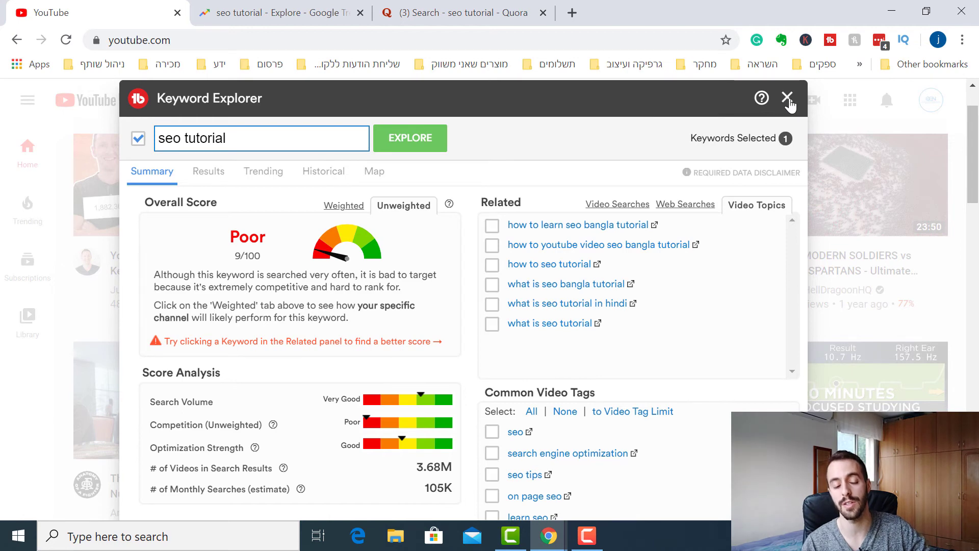
click(208, 173)
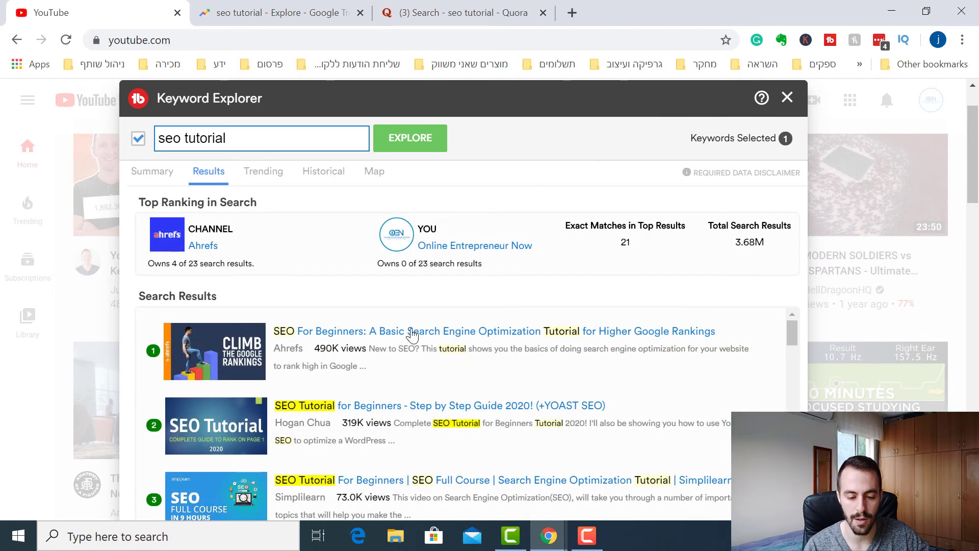
scroll(412, 335, up, 2)
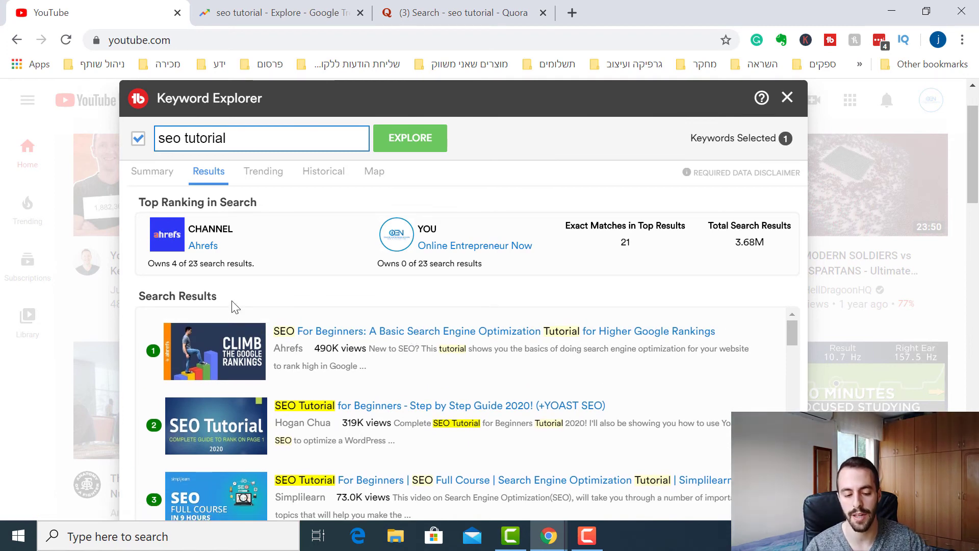
scroll(234, 306, down, 2)
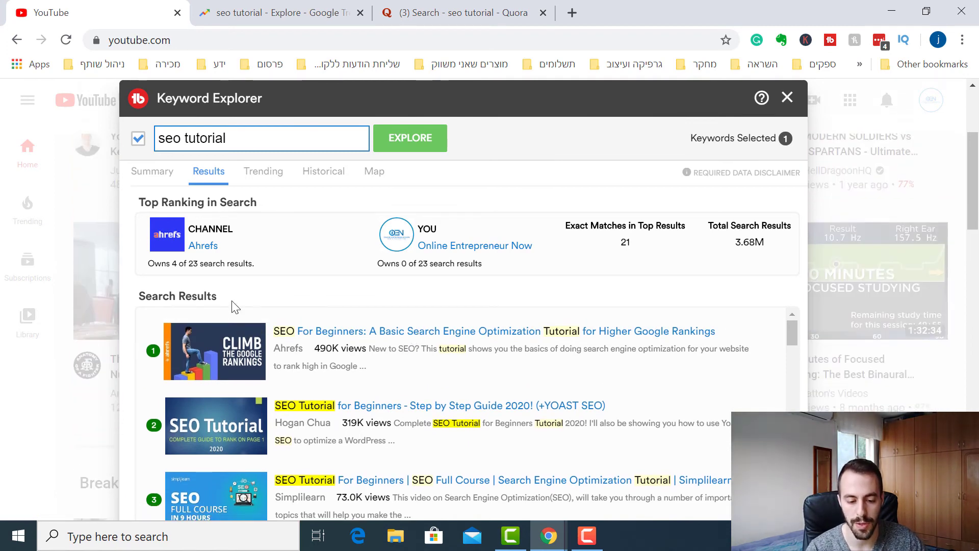
scroll(323, 376, down, 1)
scroll(323, 376, up, 1)
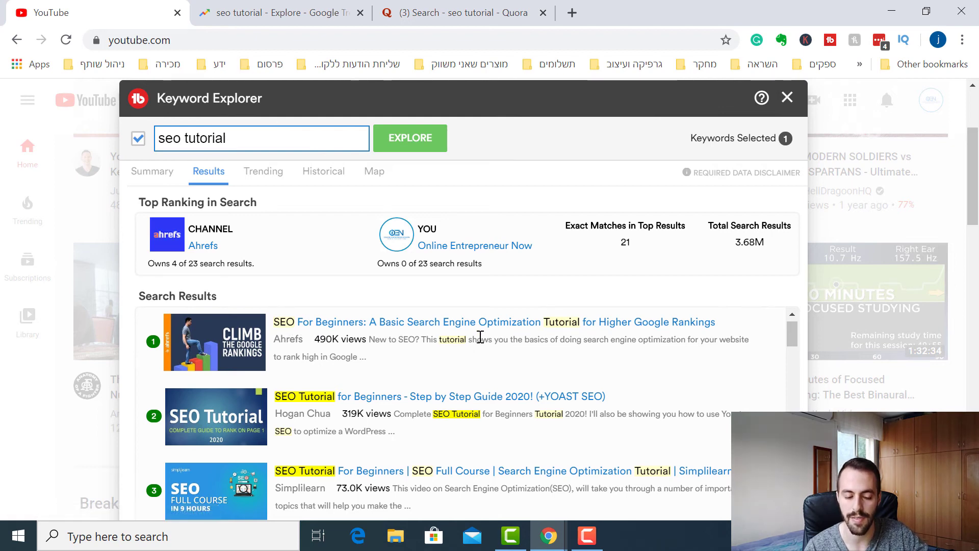
scroll(473, 339, down, 1)
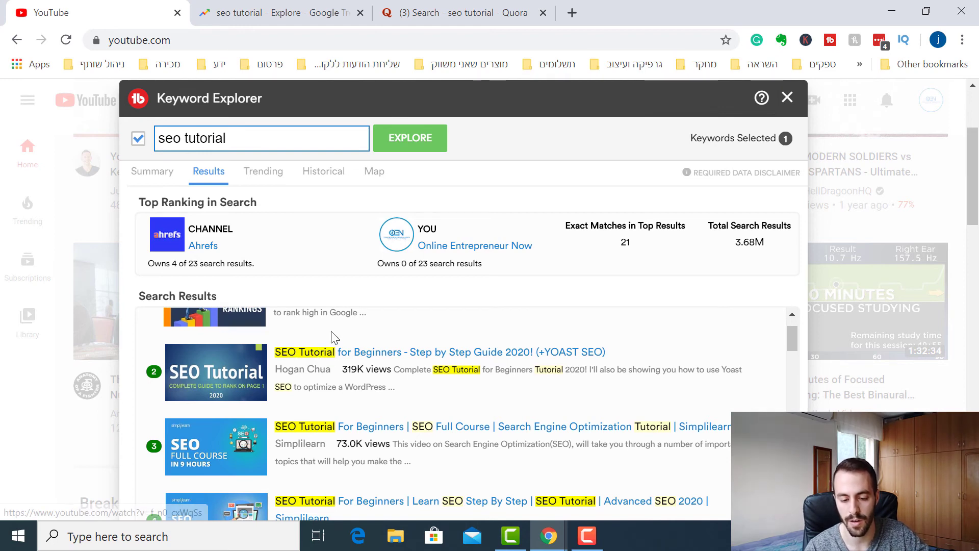
scroll(334, 338, down, 4)
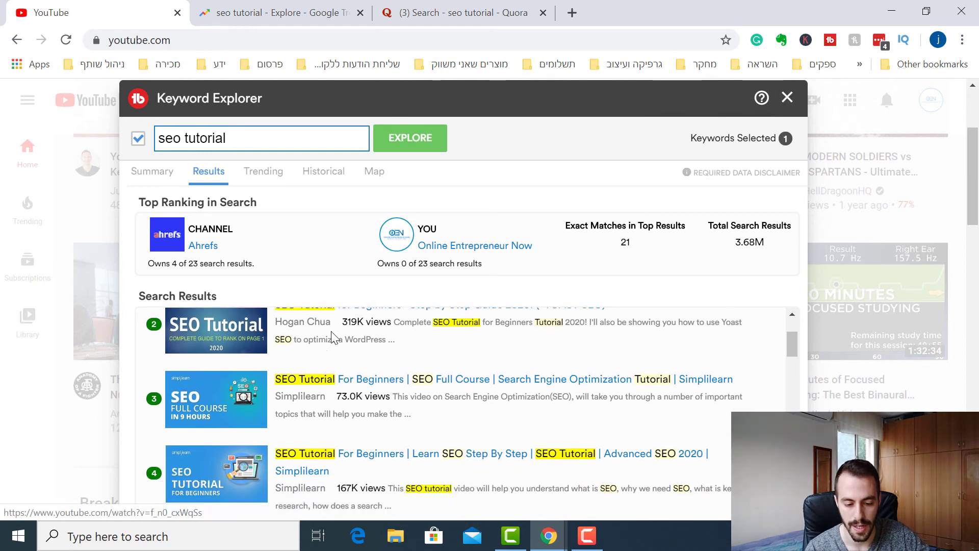
scroll(334, 337, down, 2)
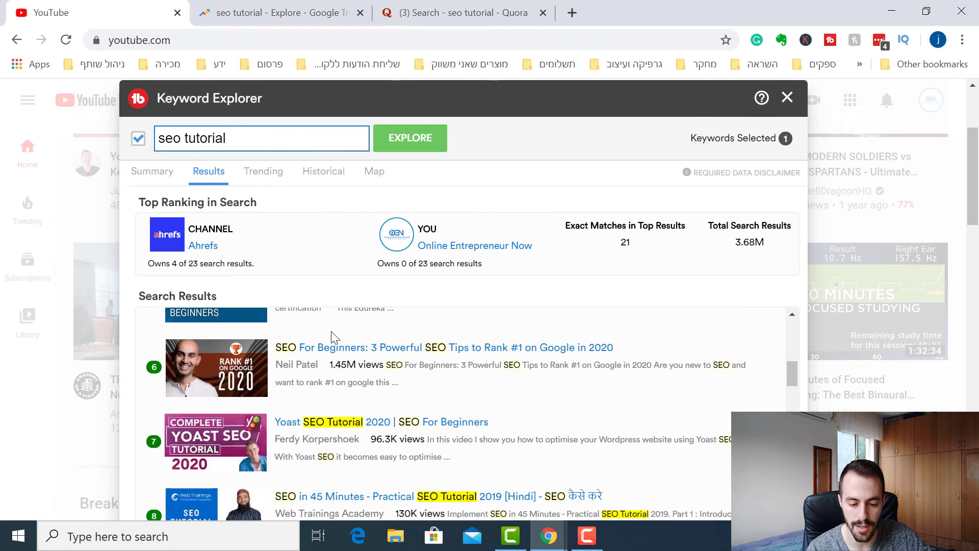
scroll(275, 364, up, 3)
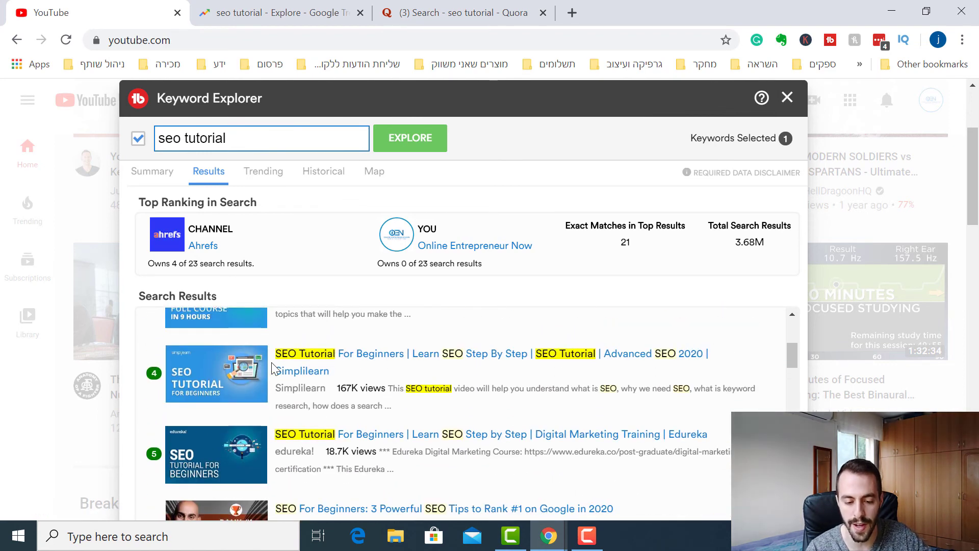
scroll(275, 368, down, 2)
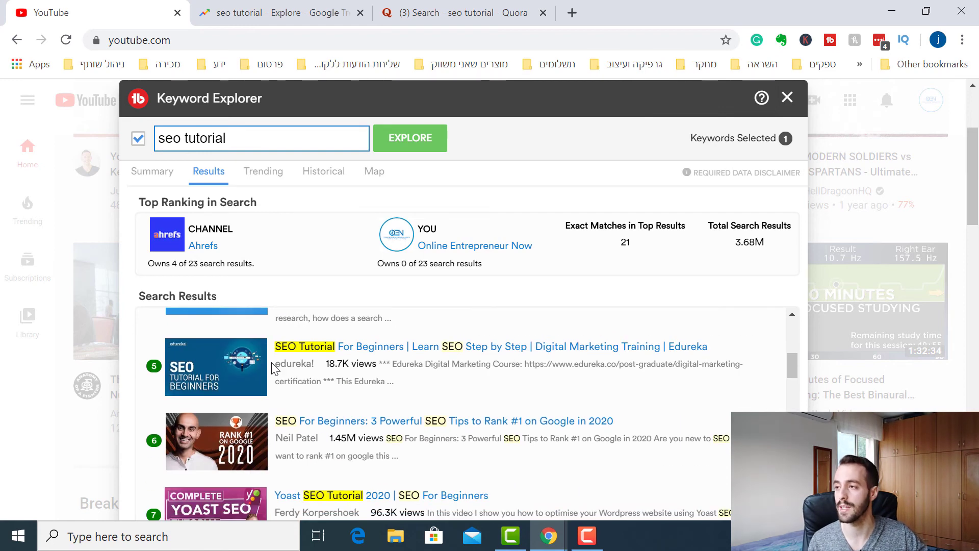